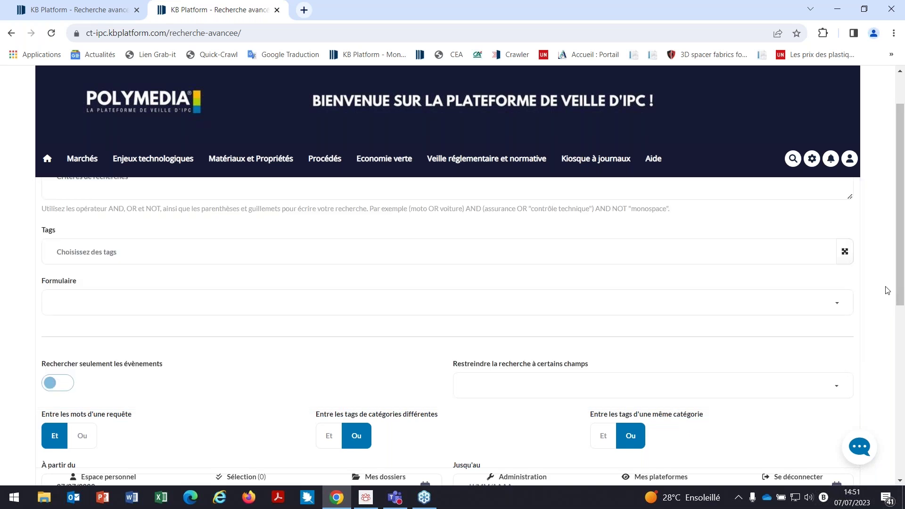
Step: Open the account's personal space from the second advanced-search page
{"action": "left_click", "coordinate": [79, 15]}
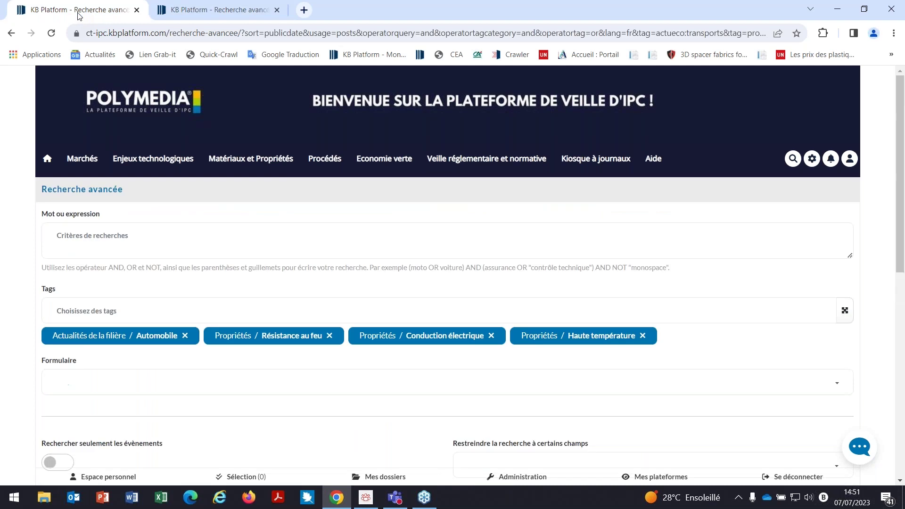
{"action": "left_click", "coordinate": [144, 12]}
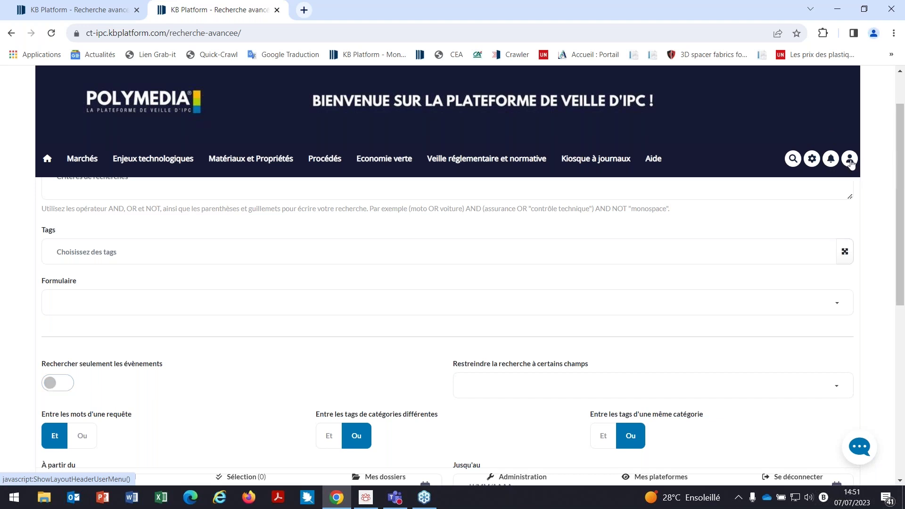
{"action": "left_click", "coordinate": [850, 161]}
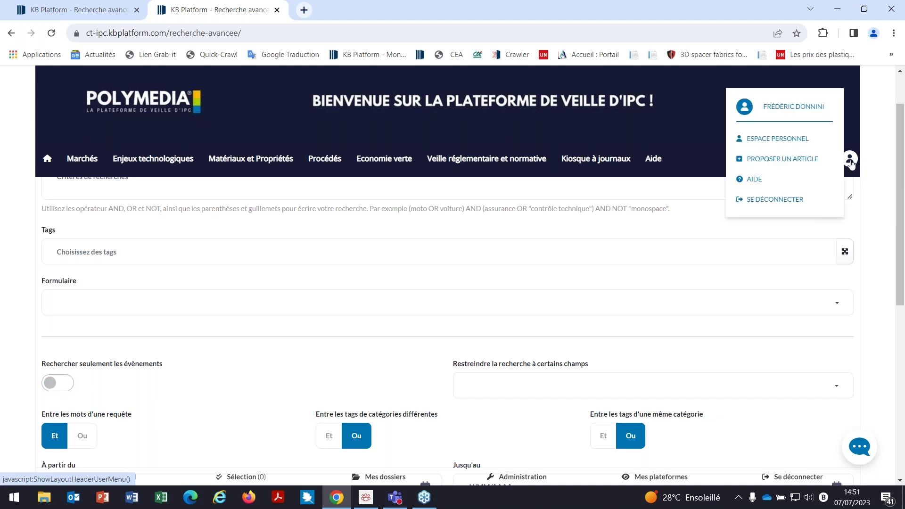
{"action": "left_click", "coordinate": [786, 139]}
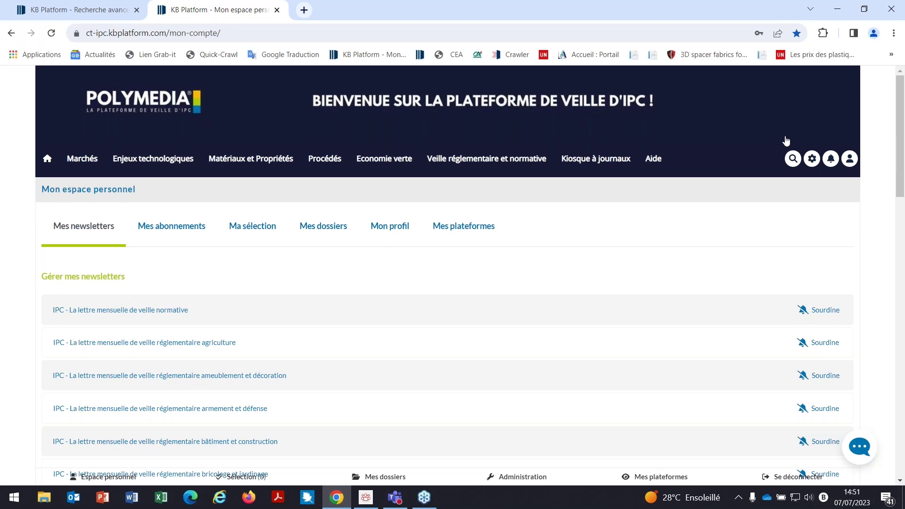
Step: Look through the newsletter list, open the "Nos infos du matin" newsletter and browse its archived issues
{"action": "mouse_move", "coordinate": [153, 160]}
{"action": "scroll", "coordinate": [85, 329], "scroll_direction": "down", "scroll_amount": 5}
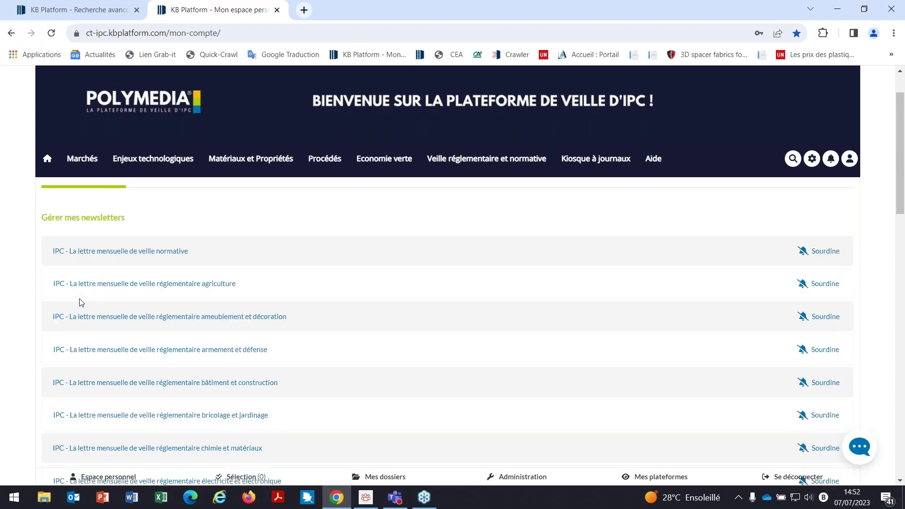
{"action": "scroll", "coordinate": [11, 267], "scroll_direction": "up", "scroll_amount": 5}
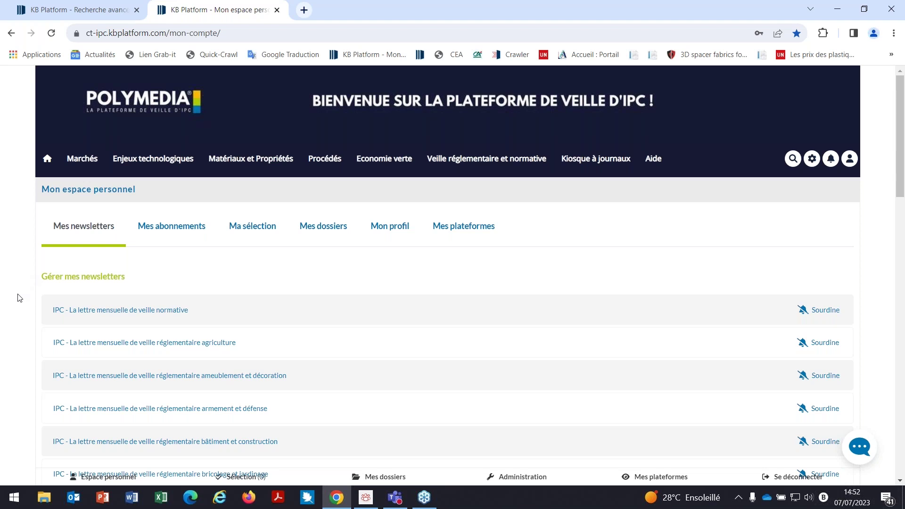
{"action": "scroll", "coordinate": [19, 298], "scroll_direction": "down", "scroll_amount": 10}
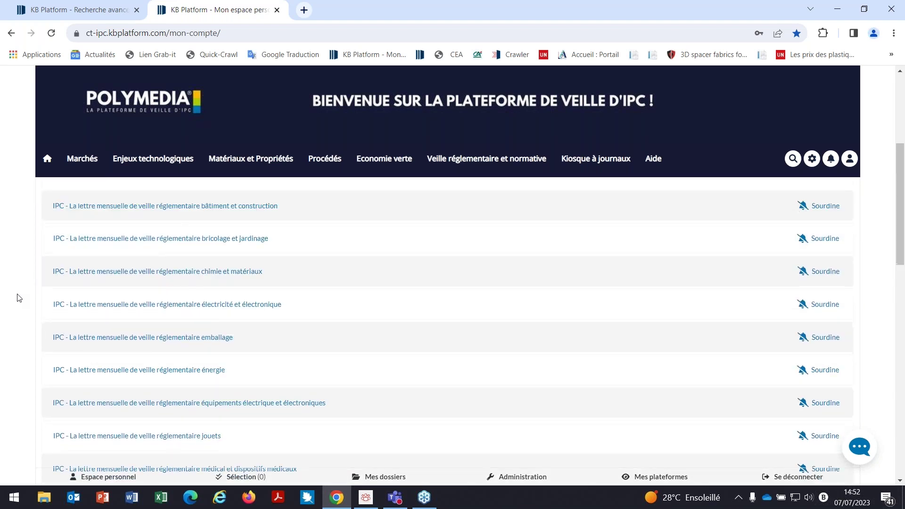
{"action": "scroll", "coordinate": [19, 297], "scroll_direction": "down", "scroll_amount": 8}
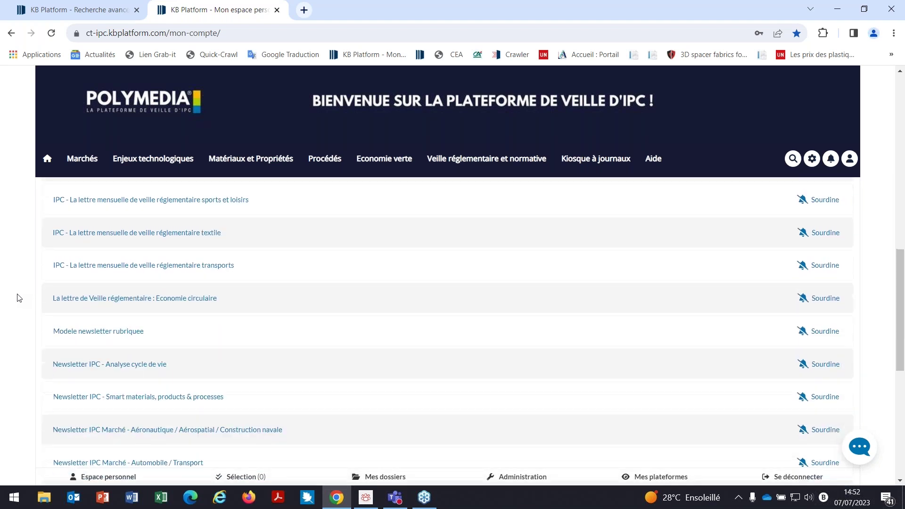
{"action": "scroll", "coordinate": [19, 297], "scroll_direction": "down", "scroll_amount": 2}
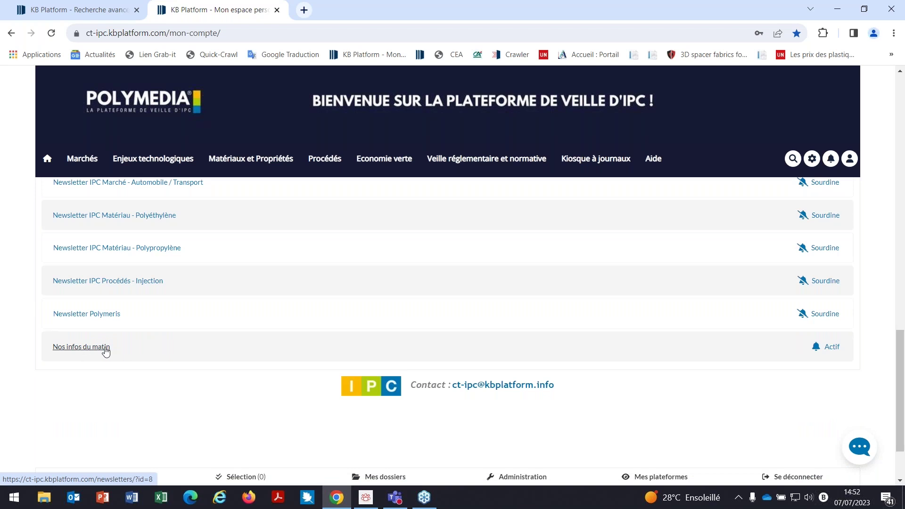
{"action": "left_click", "coordinate": [83, 348]}
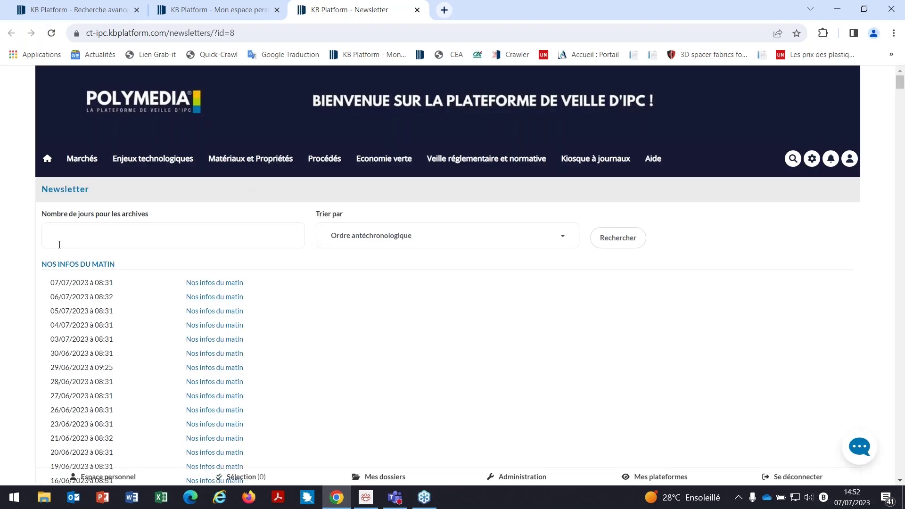
{"action": "scroll", "coordinate": [197, 258], "scroll_direction": "down", "scroll_amount": 1}
{"action": "scroll", "coordinate": [197, 257], "scroll_direction": "down", "scroll_amount": 2}
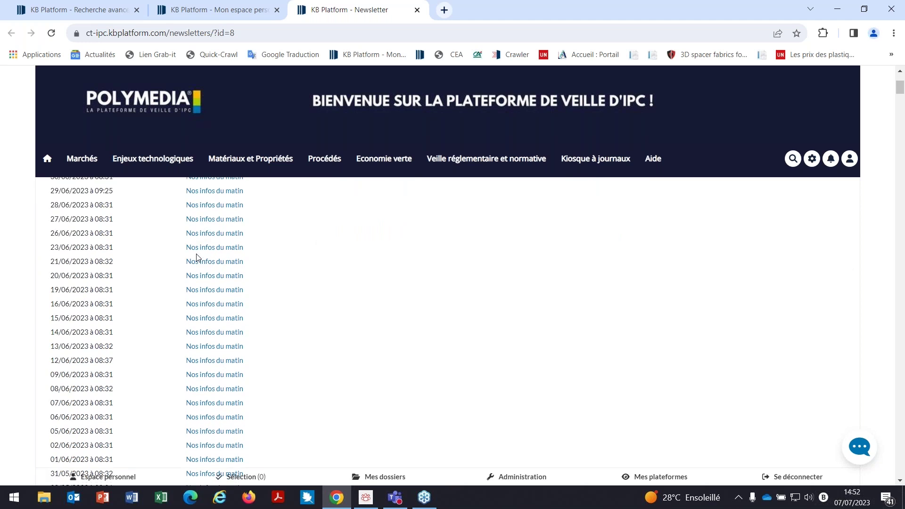
{"action": "scroll", "coordinate": [200, 258], "scroll_direction": "up", "scroll_amount": 3}
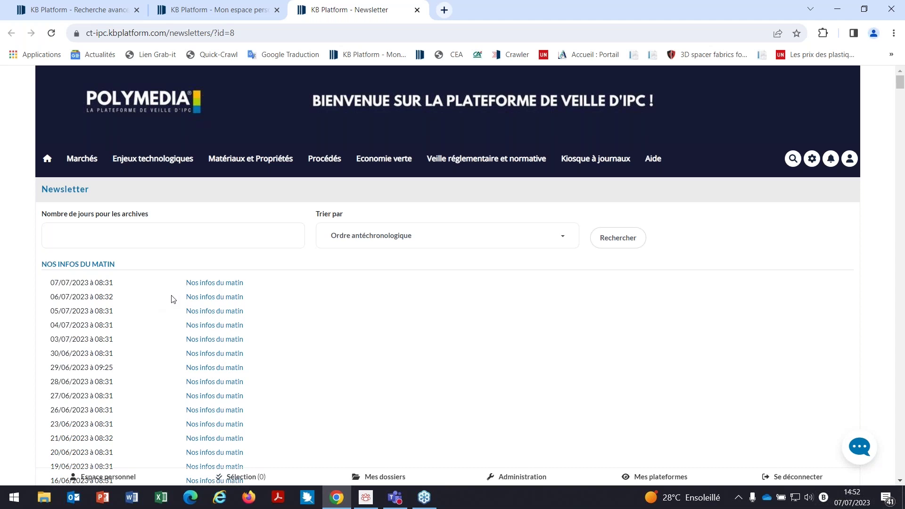
Step: Open the 07/07/2023 issue of "Nos infos du matin" and look through its articles
{"action": "left_click", "coordinate": [203, 288]}
{"action": "scroll", "coordinate": [527, 230], "scroll_direction": "down", "scroll_amount": 1}
{"action": "scroll", "coordinate": [526, 230], "scroll_direction": "down", "scroll_amount": 1}
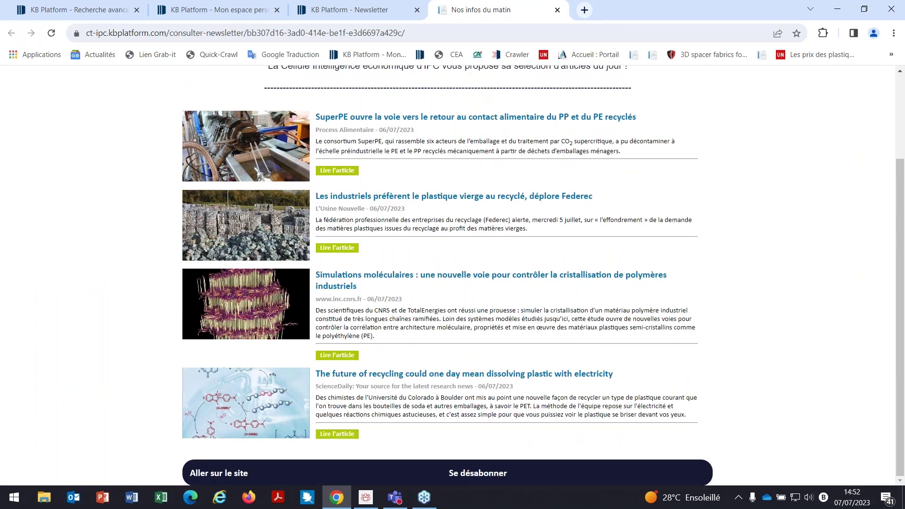
{"action": "scroll", "coordinate": [456, 96], "scroll_direction": "up", "scroll_amount": 2}
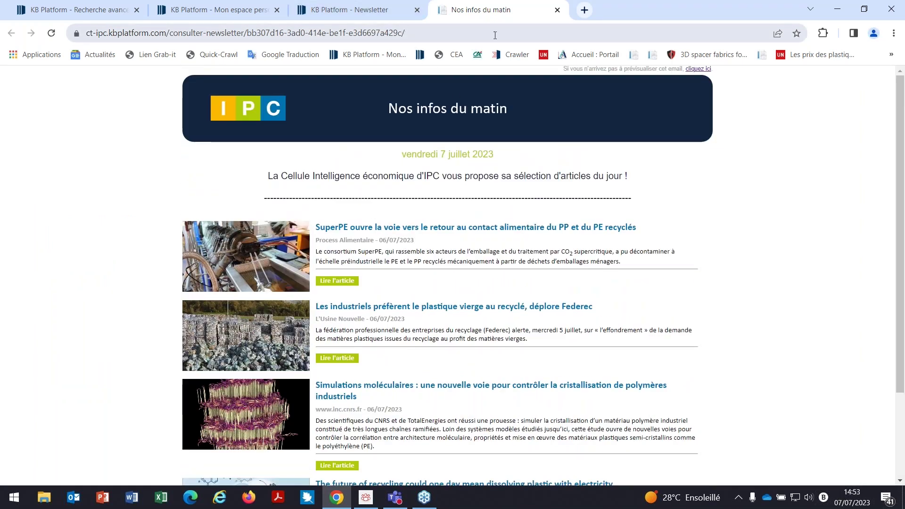
Step: Return to the personal space and review the list of newsletters and their notification settings
{"action": "left_click", "coordinate": [395, 14]}
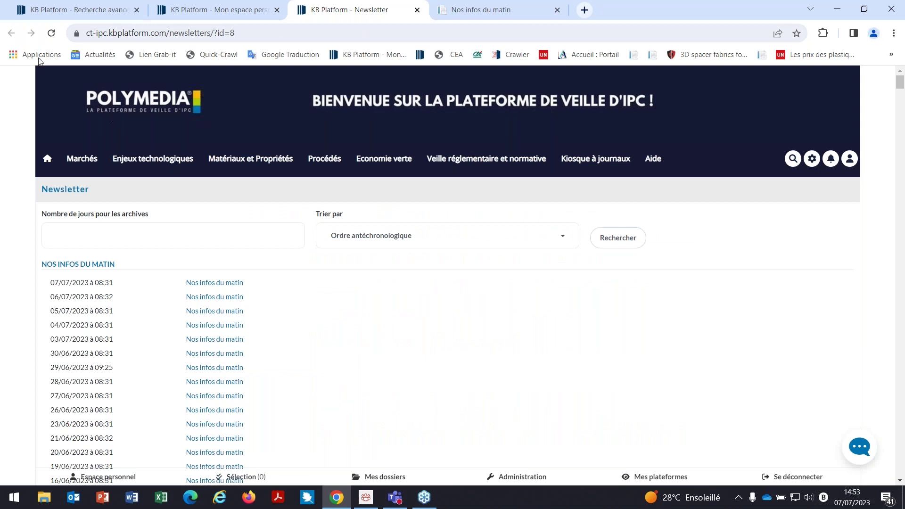
{"action": "left_click", "coordinate": [240, 12]}
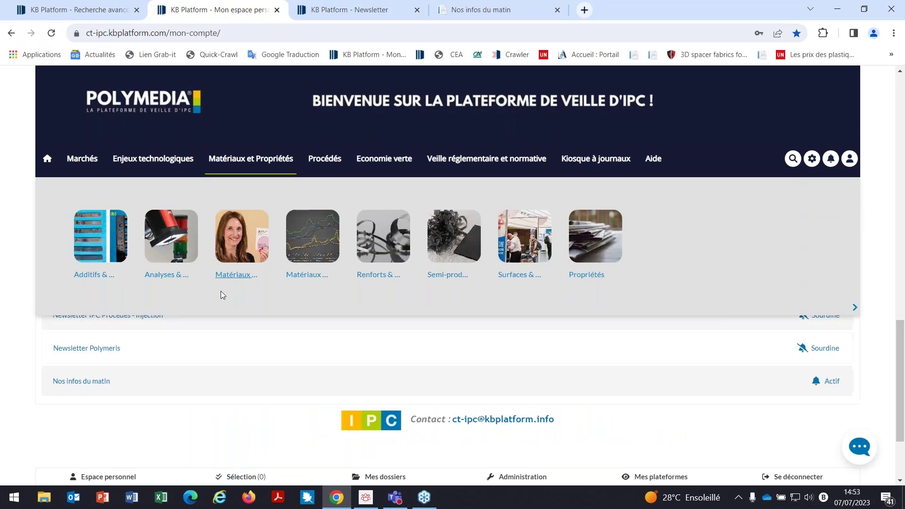
{"action": "scroll", "coordinate": [652, 253], "scroll_direction": "up", "scroll_amount": 3}
{"action": "scroll", "coordinate": [829, 213], "scroll_direction": "up", "scroll_amount": 2}
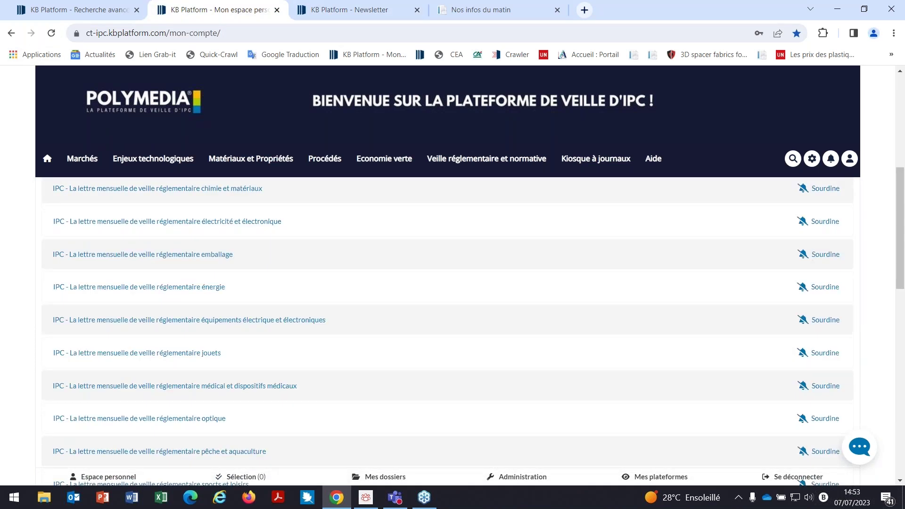
{"action": "scroll", "coordinate": [849, 228], "scroll_direction": "up", "scroll_amount": 3}
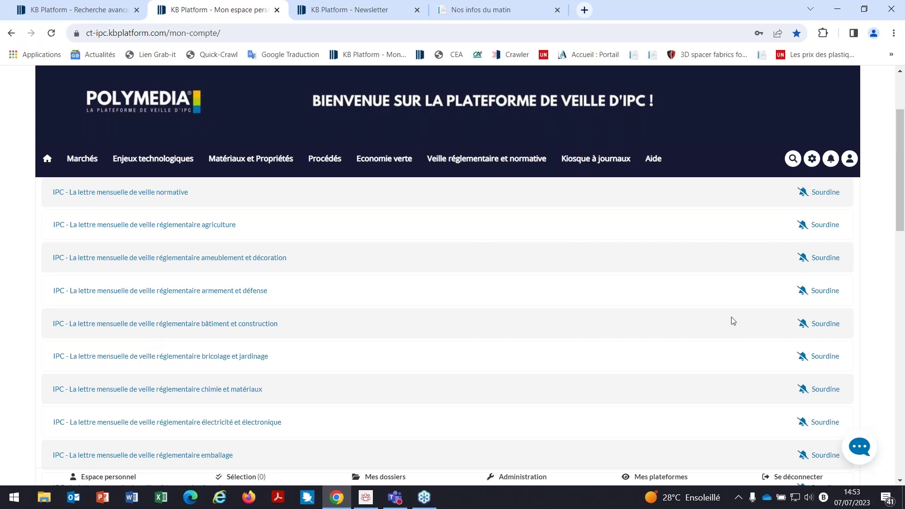
{"action": "scroll", "coordinate": [839, 282], "scroll_direction": "up", "scroll_amount": 2}
{"action": "scroll", "coordinate": [840, 284], "scroll_direction": "up", "scroll_amount": 1}
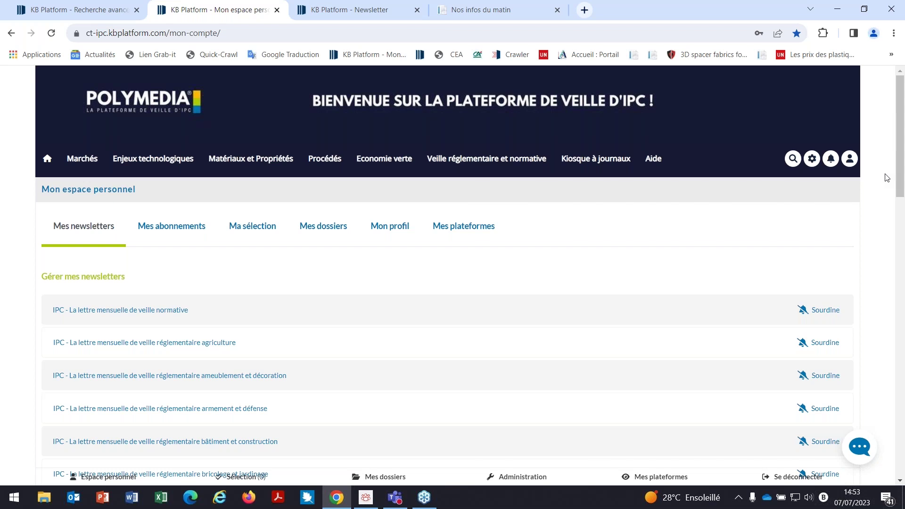
Step: Return to the first advanced-search page and open a new blank advanced search form
{"action": "left_click", "coordinate": [100, 10]}
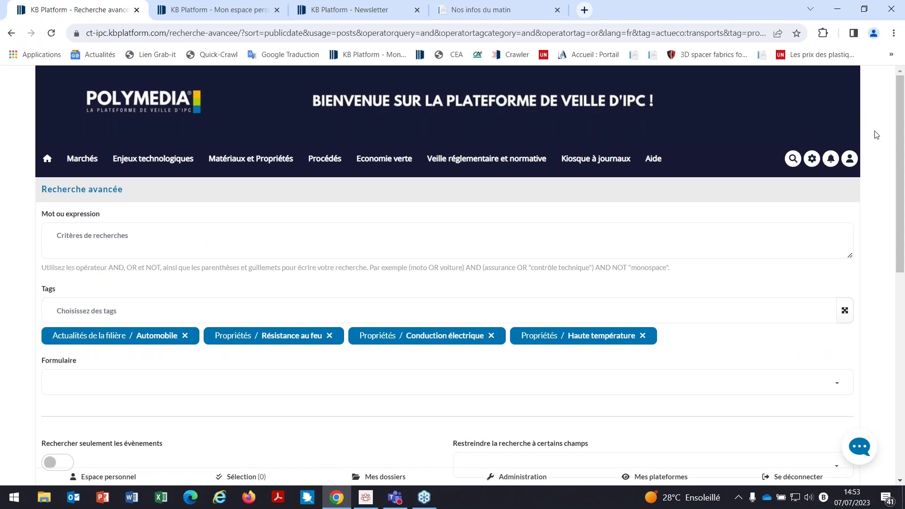
{"action": "left_click", "coordinate": [793, 159]}
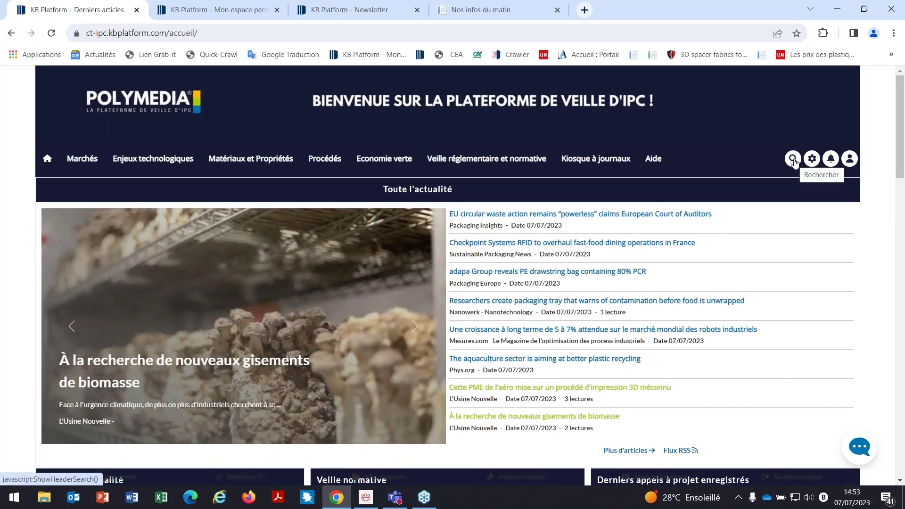
{"action": "left_click", "coordinate": [794, 162]}
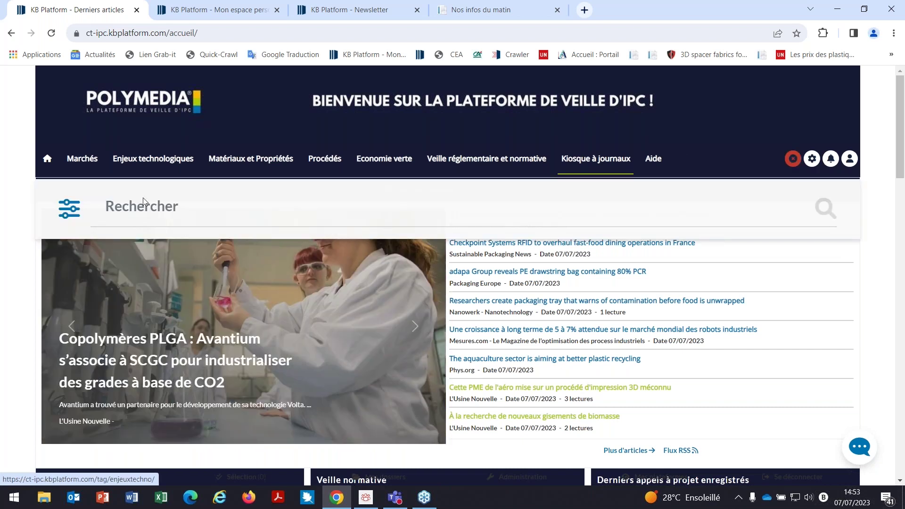
{"action": "left_click", "coordinate": [70, 213]}
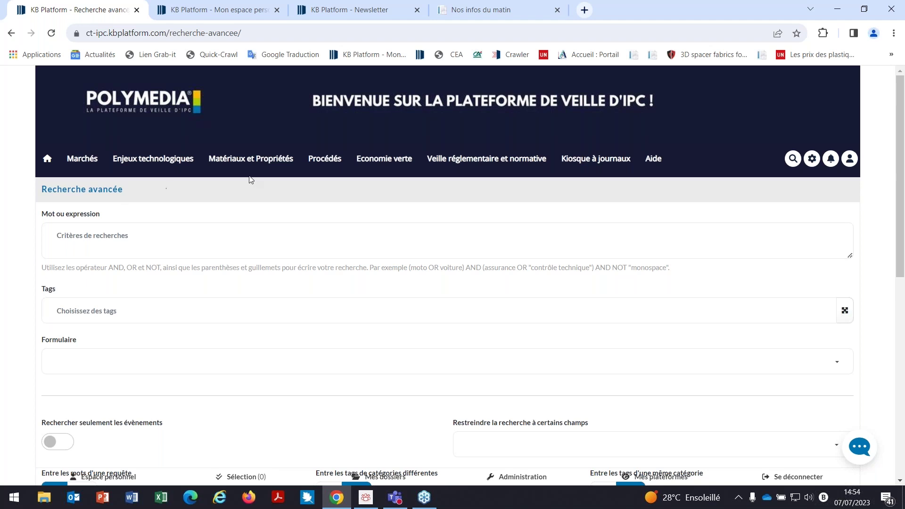
Step: Add the tag "Aéronautique (Actualités de la filière)" to the advanced search
{"action": "left_click", "coordinate": [92, 236]}
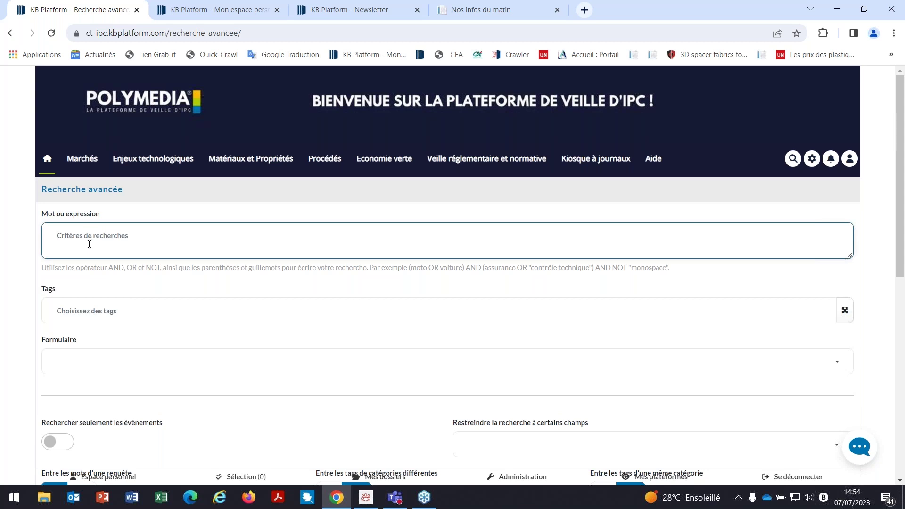
{"action": "scroll", "coordinate": [17, 308], "scroll_direction": "down", "scroll_amount": 3}
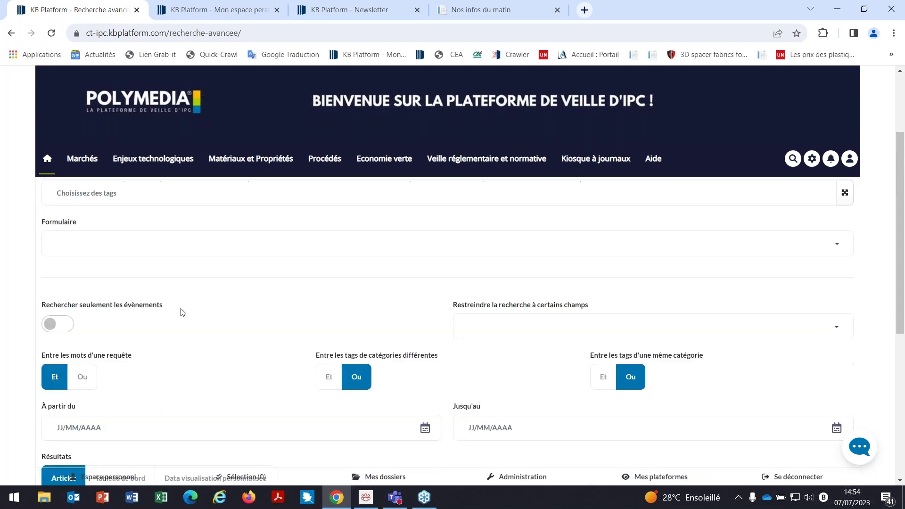
{"action": "scroll", "coordinate": [212, 320], "scroll_direction": "up", "scroll_amount": 1}
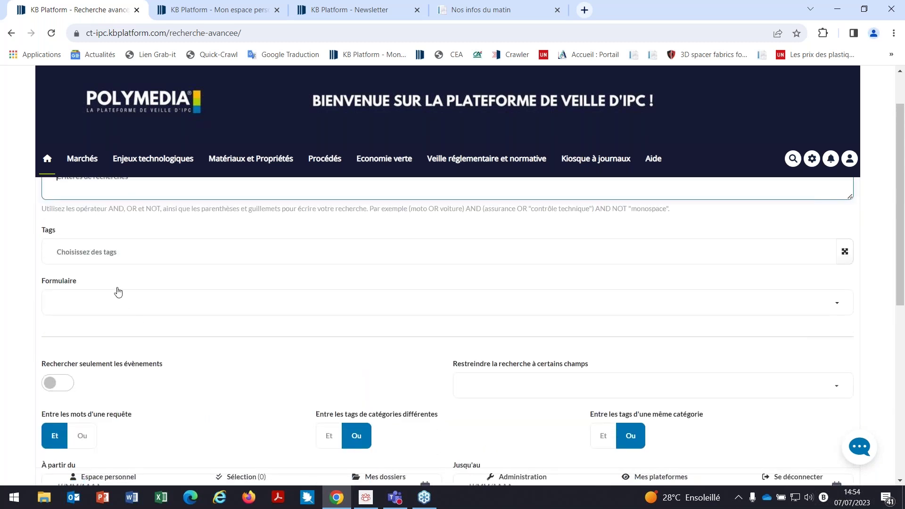
{"action": "left_click", "coordinate": [118, 253]}
{"action": "type", "text": "aéro"}
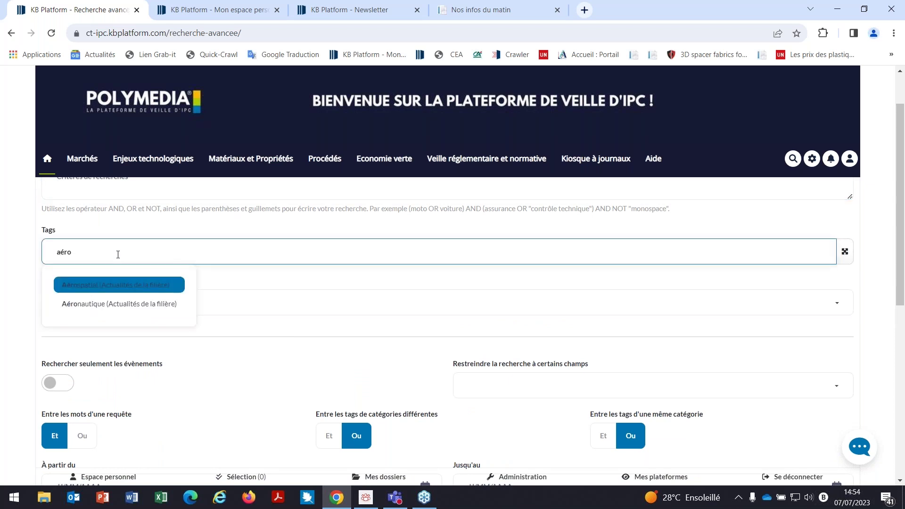
{"action": "left_click", "coordinate": [118, 306]}
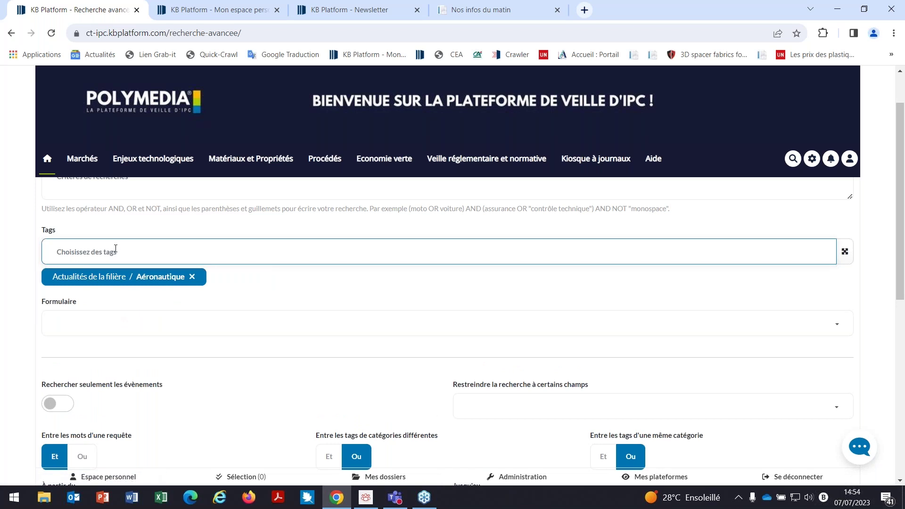
{"action": "type", "text": "développ"}
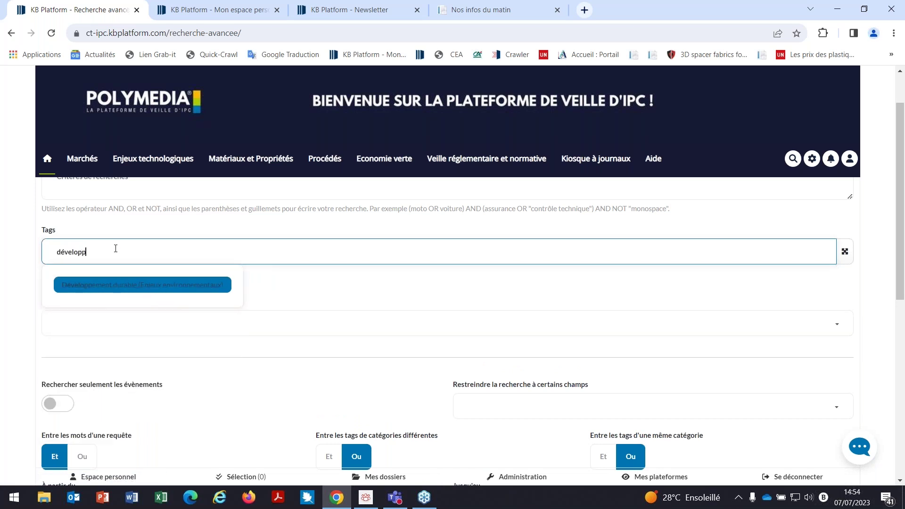
{"action": "left_click", "coordinate": [143, 282]}
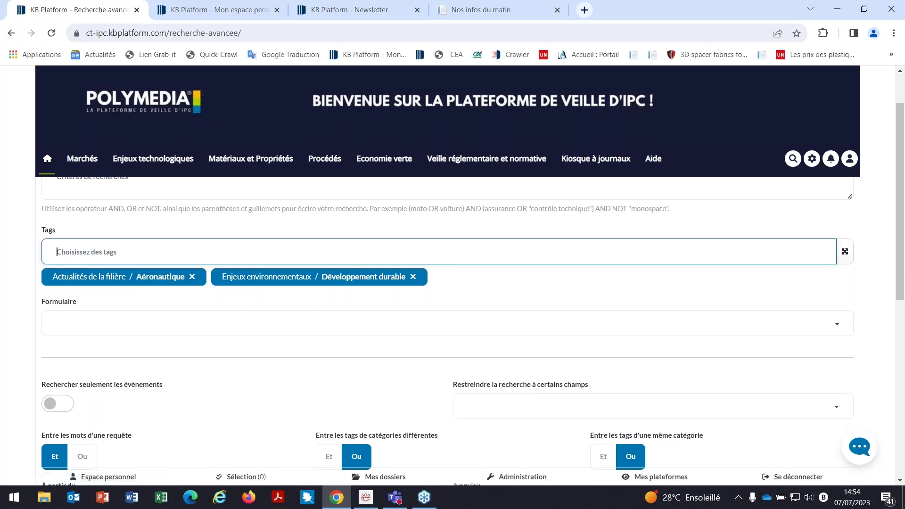
{"action": "left_click", "coordinate": [413, 277]}
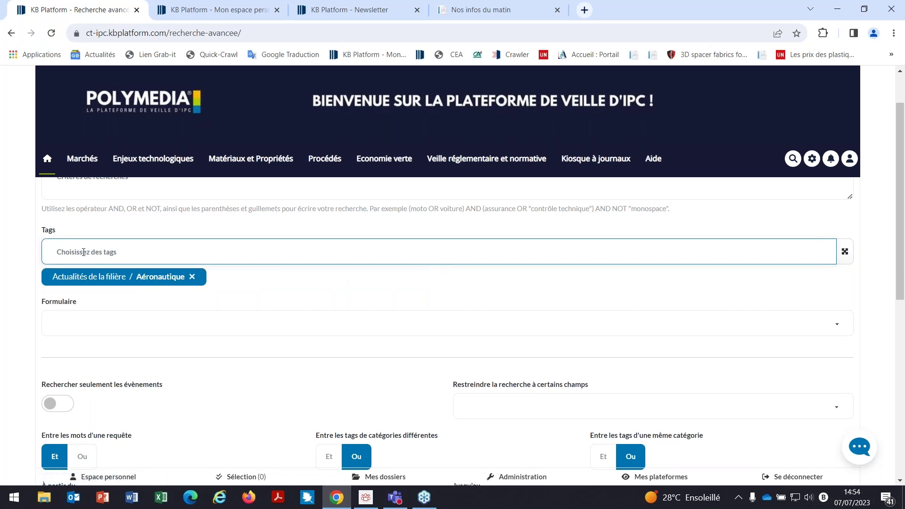
Step: Add the tag "Décarbonation" and set the operators between tags of different categories and of the same category to "Et"
{"action": "type", "text": "décarbon"}
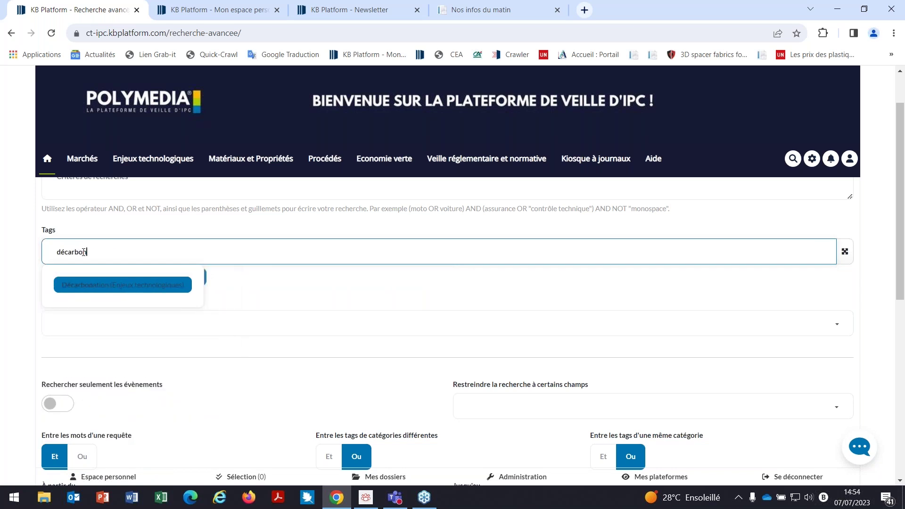
{"action": "left_click", "coordinate": [84, 288]}
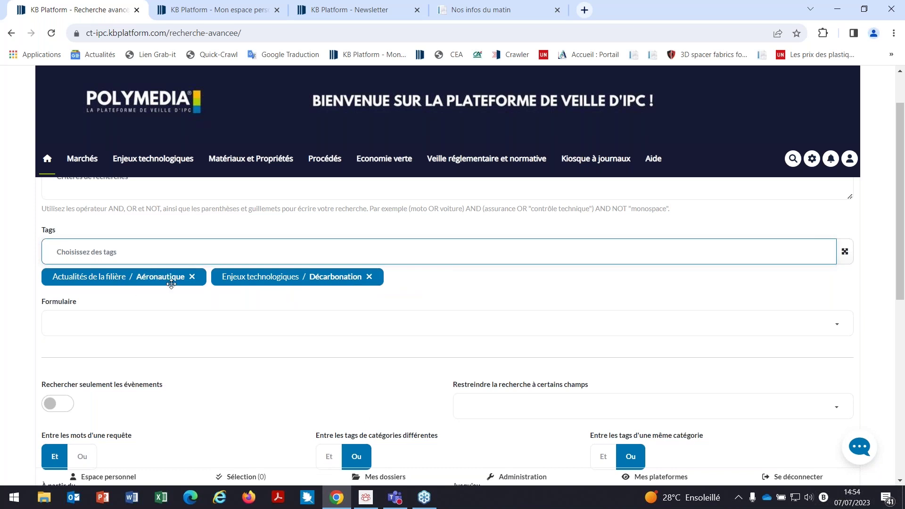
{"action": "scroll", "coordinate": [235, 263], "scroll_direction": "down", "scroll_amount": 1}
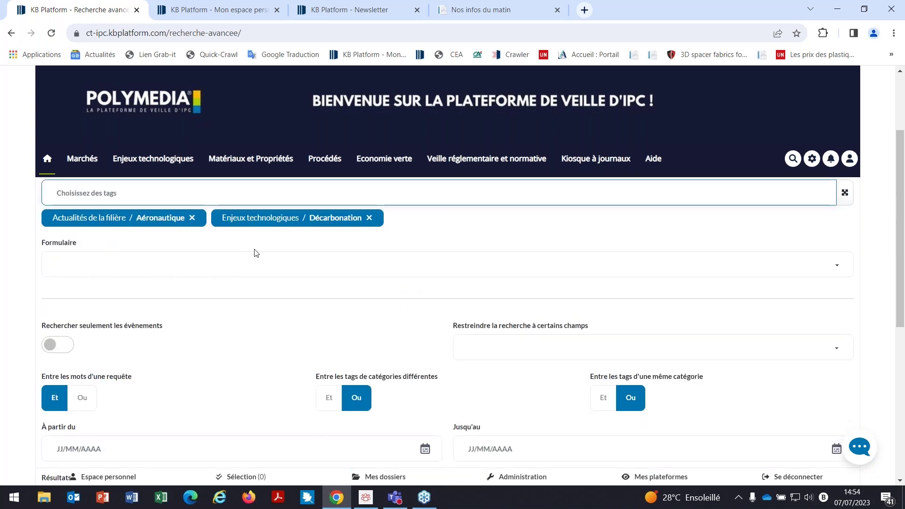
{"action": "left_click", "coordinate": [332, 405]}
{"action": "left_click", "coordinate": [598, 405]}
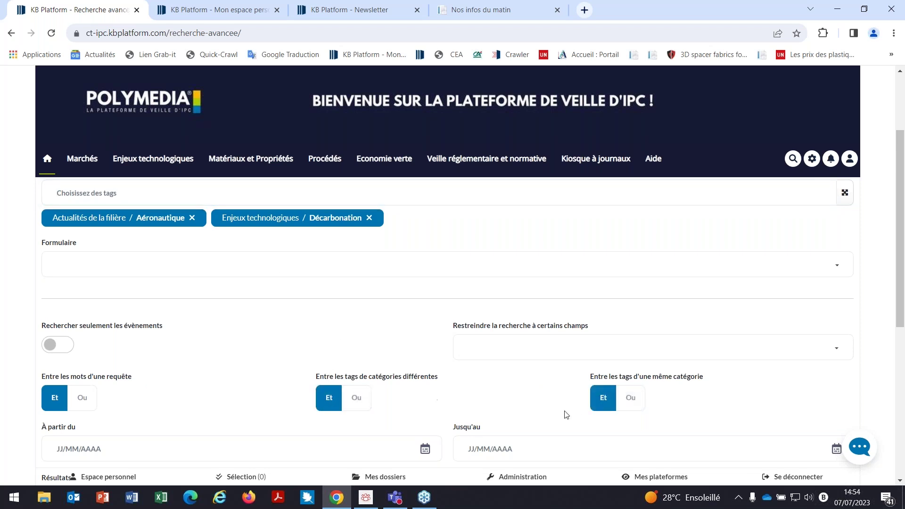
Step: Set the operator between tags of the same category to "Ou" and run the advanced search
{"action": "left_click", "coordinate": [623, 405]}
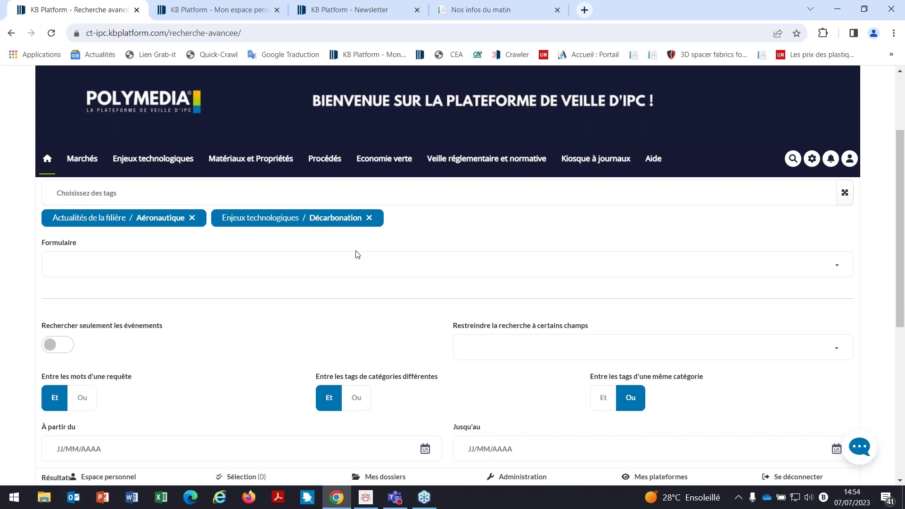
{"action": "scroll", "coordinate": [769, 283], "scroll_direction": "down", "scroll_amount": 2}
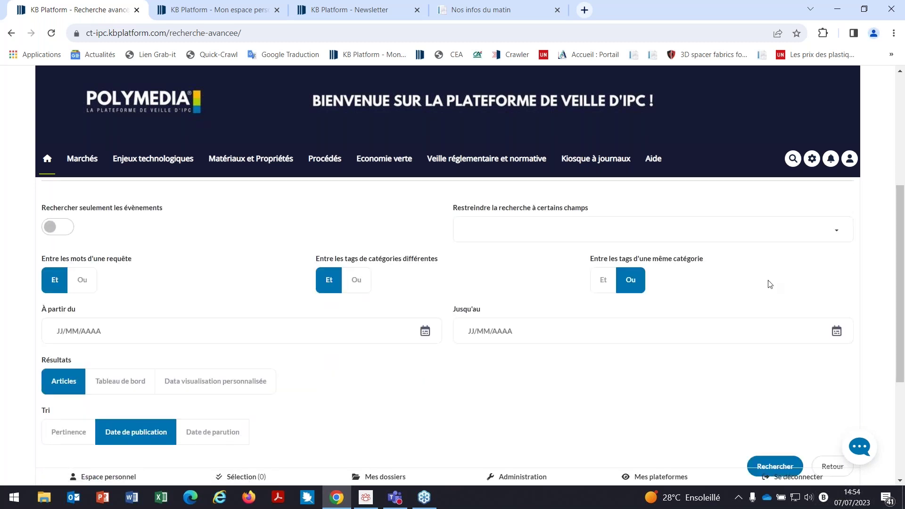
{"action": "scroll", "coordinate": [768, 283], "scroll_direction": "down", "scroll_amount": 1}
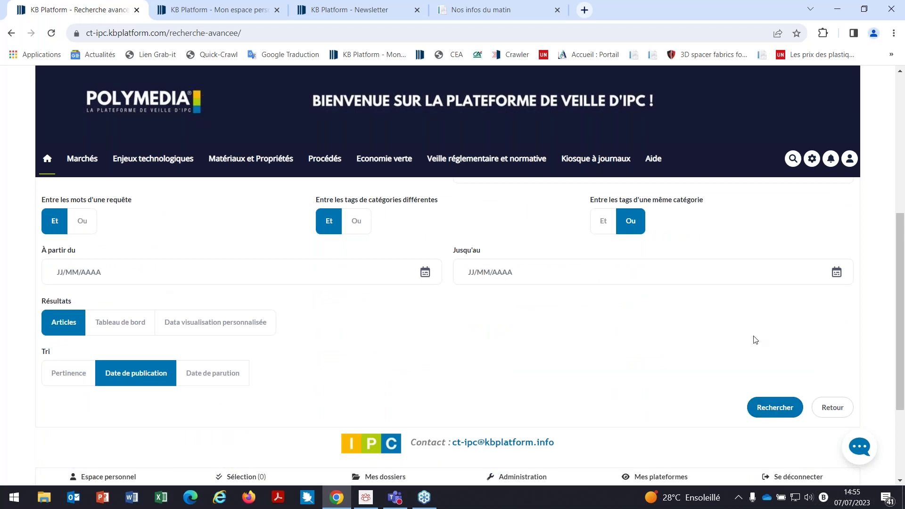
{"action": "left_click", "coordinate": [765, 409]}
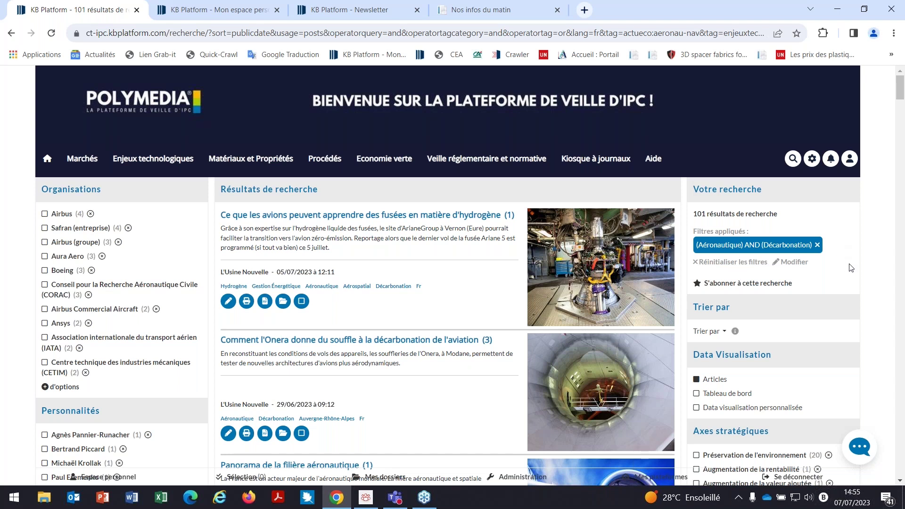
Step: Start a subscription to this search and label it "La décarbonation dans l'aéronautique"
{"action": "left_click", "coordinate": [738, 284]}
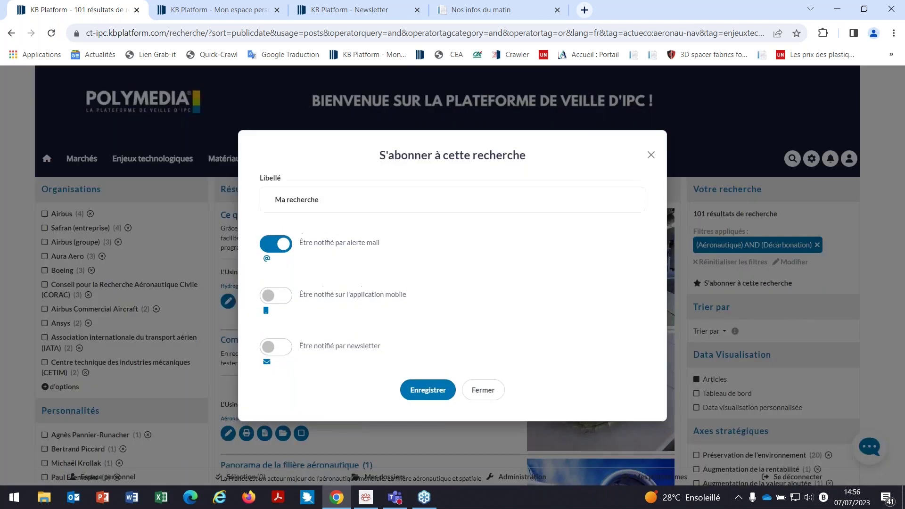
{"action": "left_click", "coordinate": [294, 201]}
{"action": "left_click_drag", "start_coordinate": [328, 206], "coordinate": [259, 207]}
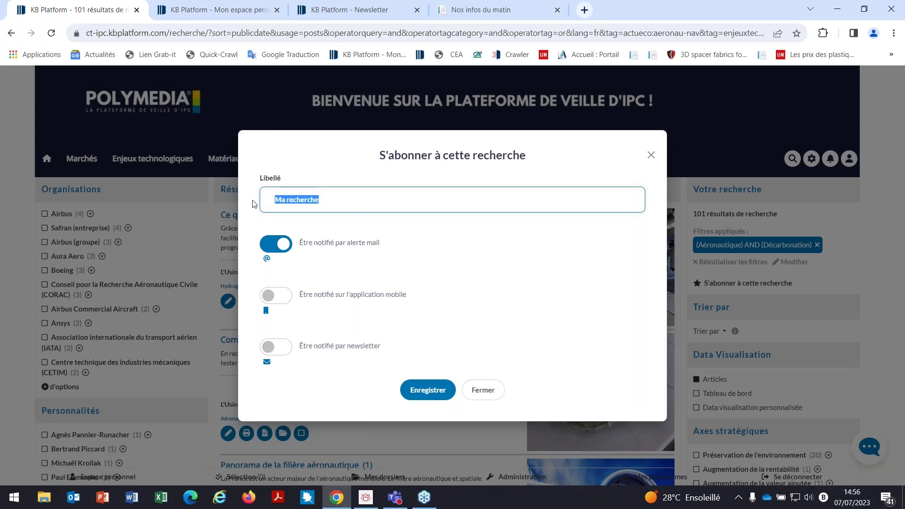
{"action": "type", "text": "La décarbonation dans l'a"}
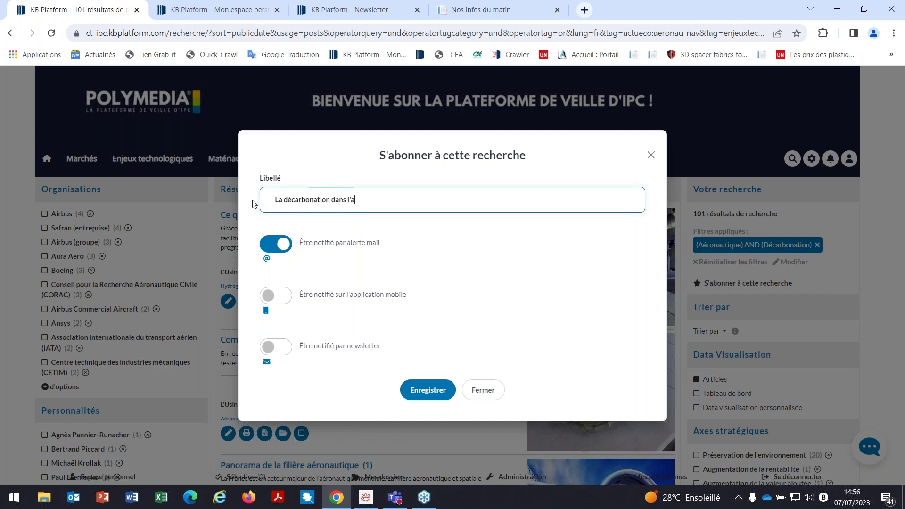
{"action": "type", "text": "éronautique"}
Step: Turn off mail alerts for the subscription, leave mobile notifications off, and enable notification by newsletter
{"action": "left_click", "coordinate": [270, 249]}
{"action": "left_click", "coordinate": [281, 249]}
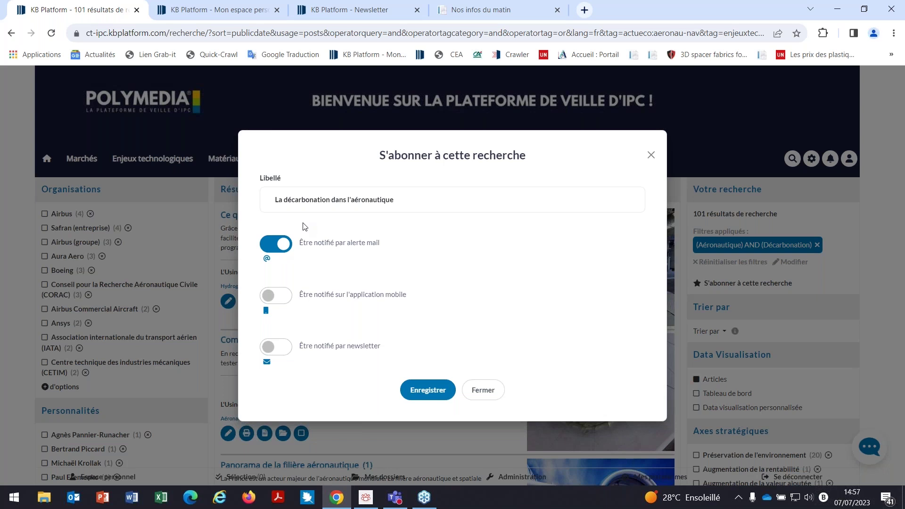
{"action": "left_click", "coordinate": [268, 246]}
{"action": "left_click", "coordinate": [283, 296]}
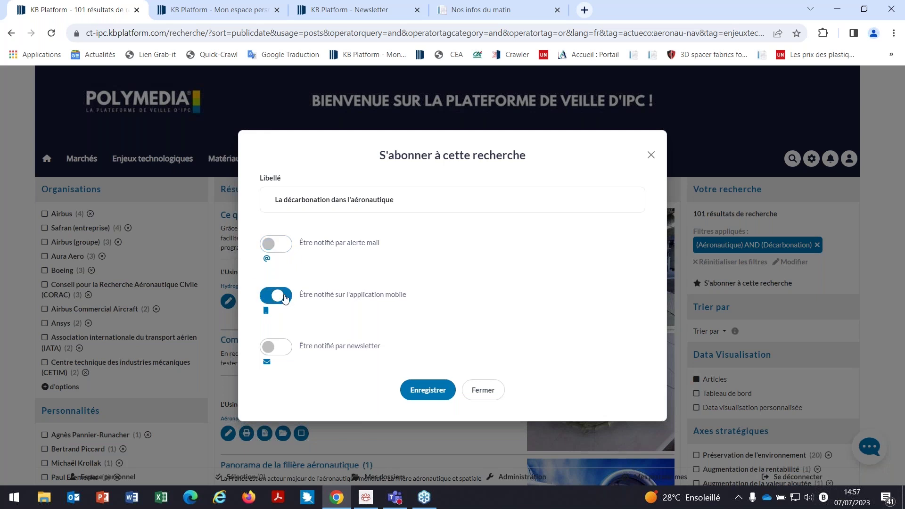
{"action": "left_click", "coordinate": [282, 296]}
{"action": "left_click", "coordinate": [277, 347]}
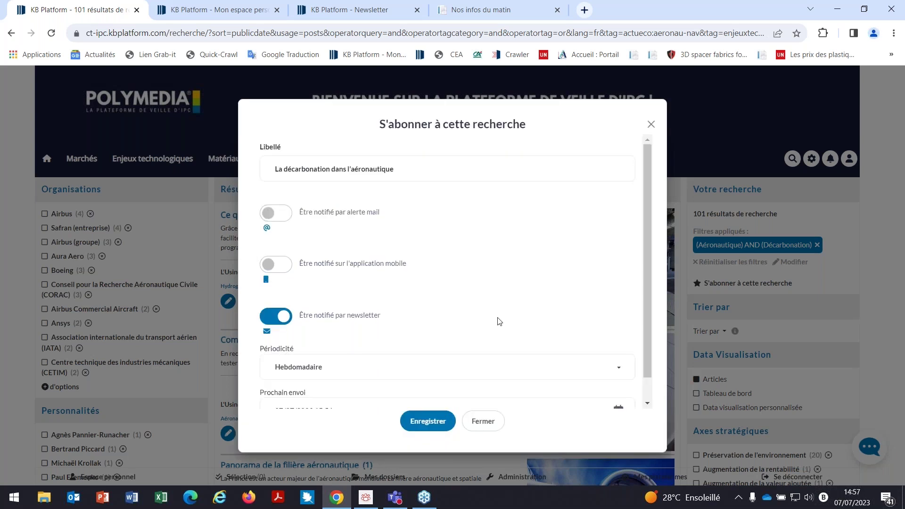
Step: Set the newsletter periodicity to Hebdomadaire with the next sending on 17 July 2023, and save the subscription
{"action": "scroll", "coordinate": [499, 323], "scroll_direction": "down", "scroll_amount": 1}
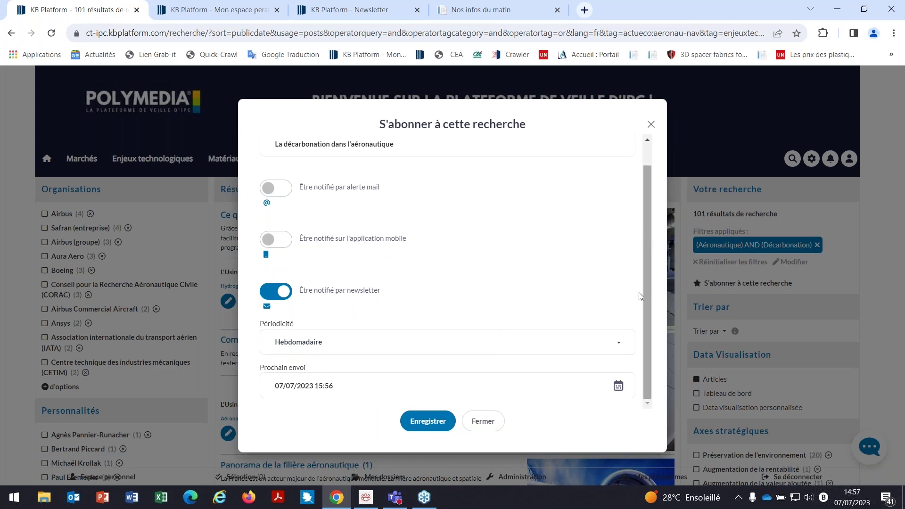
{"action": "left_click", "coordinate": [624, 345]}
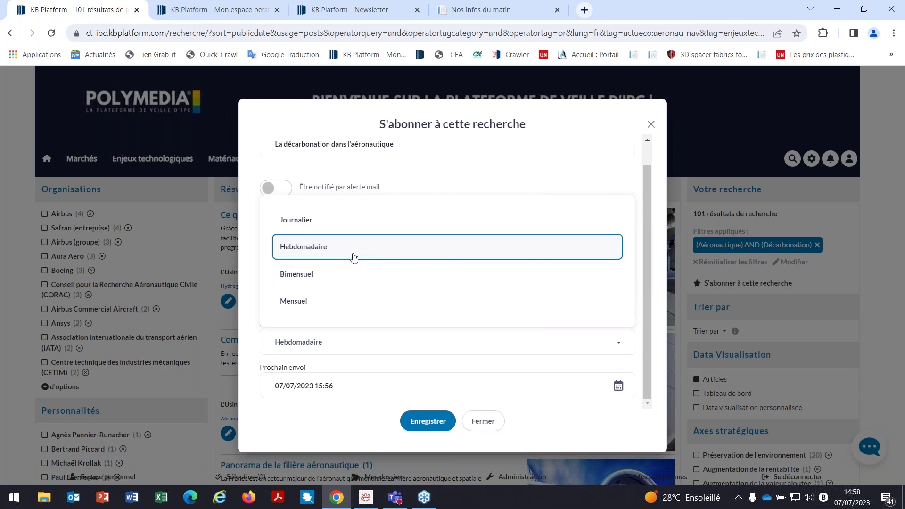
{"action": "left_click", "coordinate": [320, 253]}
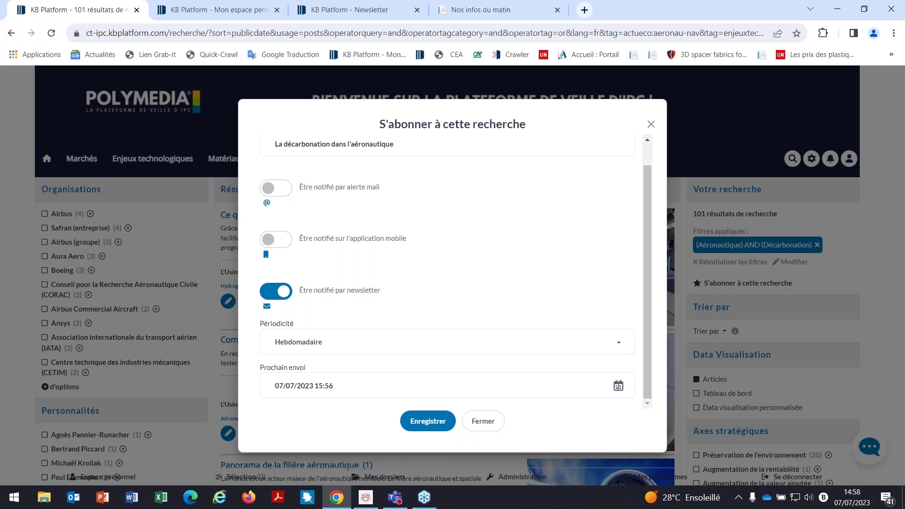
{"action": "left_click", "coordinate": [314, 387]}
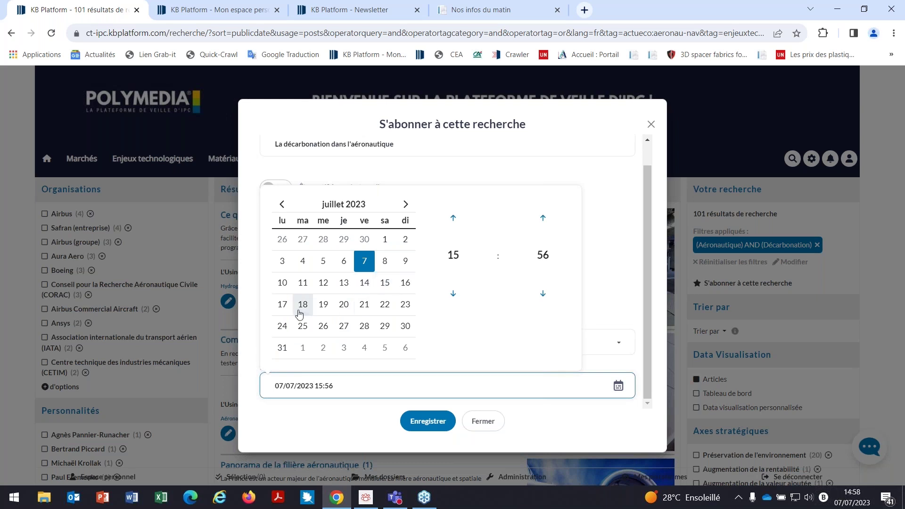
{"action": "left_click", "coordinate": [282, 307]}
{"action": "left_click", "coordinate": [429, 422]}
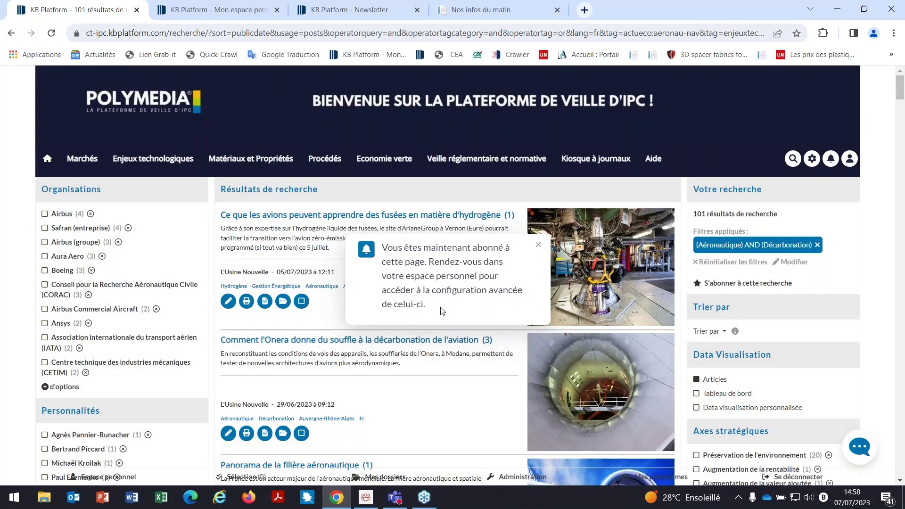
{"action": "left_click_drag", "start_coordinate": [383, 246], "coordinate": [476, 313]}
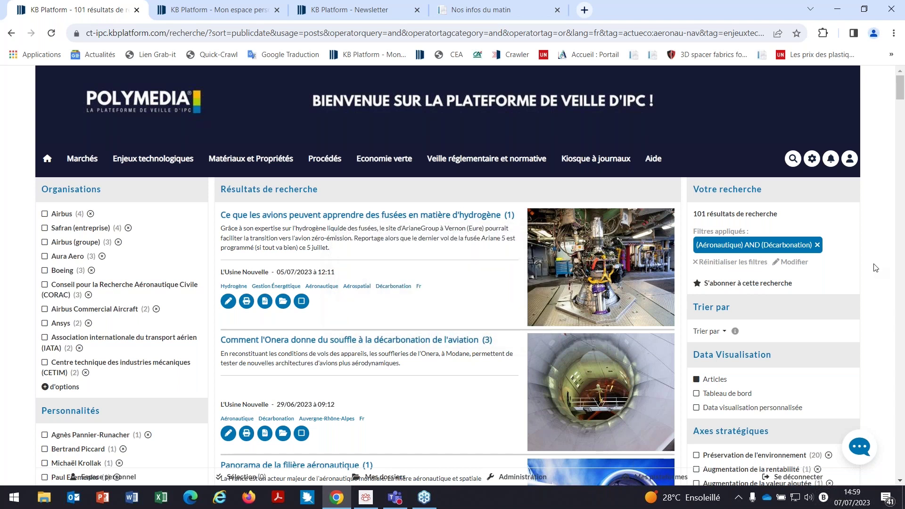
Step: Close the "Nos infos du matin" and Newsletter pages and open the list of subscriptions in the personal space
{"action": "left_click", "coordinate": [557, 10]}
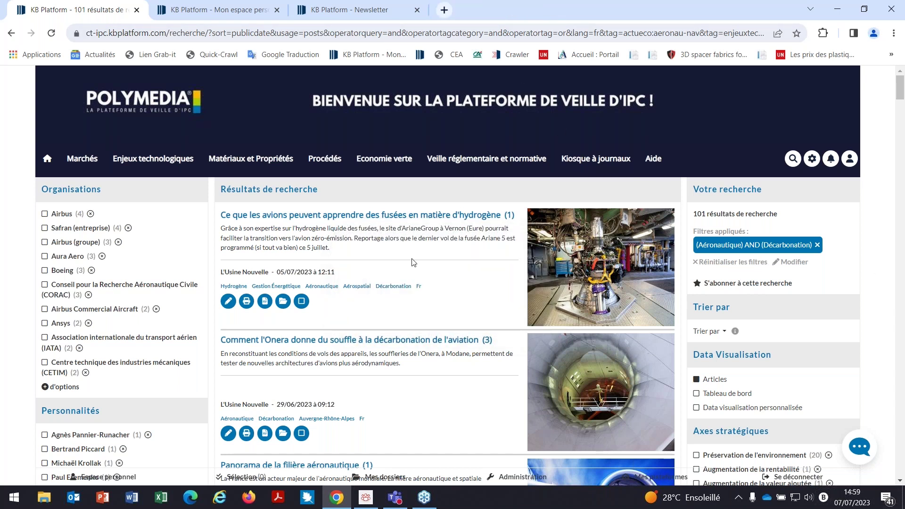
{"action": "left_click", "coordinate": [361, 9]}
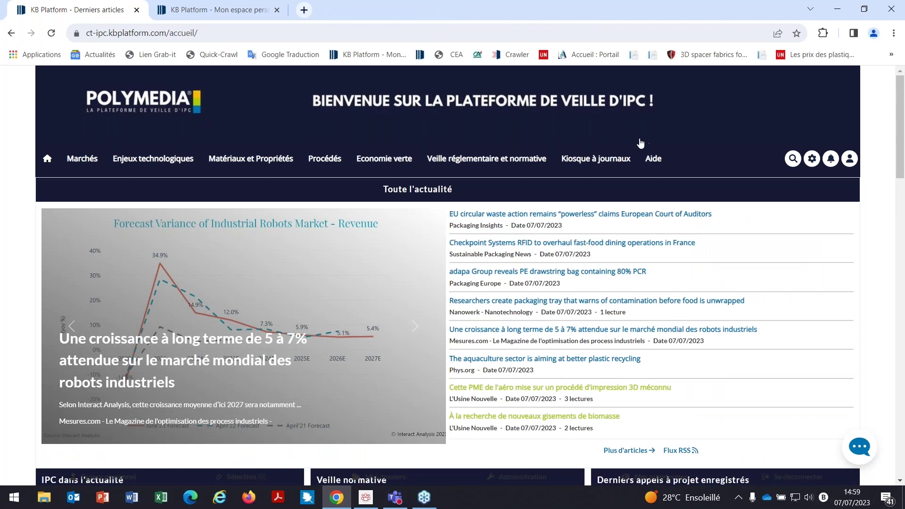
{"action": "left_click", "coordinate": [849, 162]}
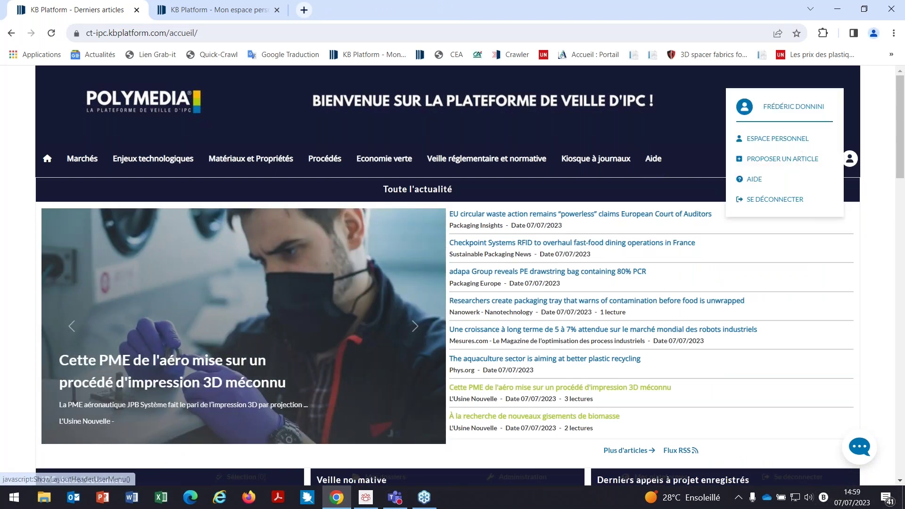
{"action": "left_click", "coordinate": [794, 139]}
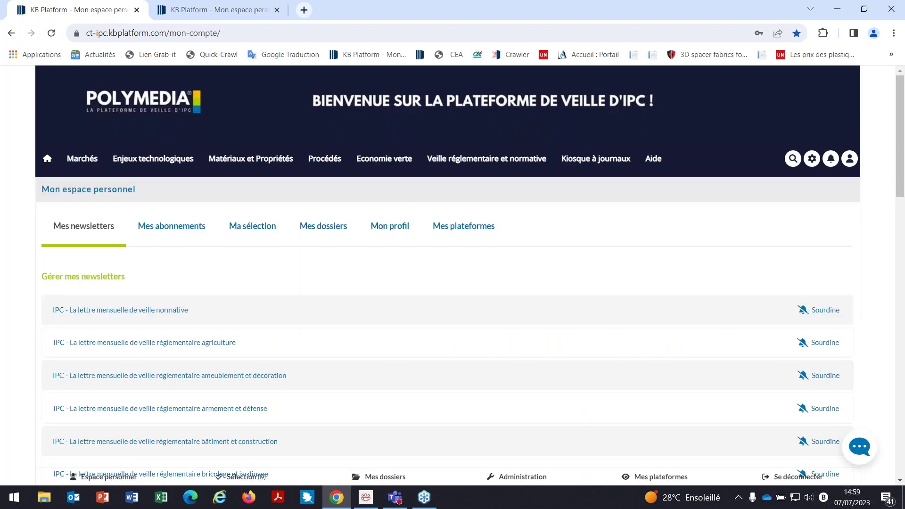
{"action": "left_click", "coordinate": [168, 230]}
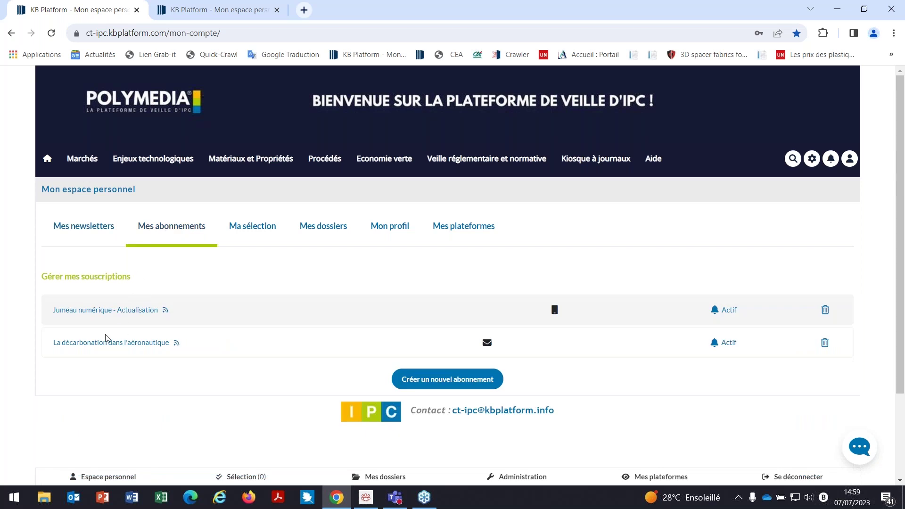
Step: Open the subscription "La décarbonation dans l'aéronautique" and review its general information and newsletter notification settings
{"action": "left_click_drag", "start_coordinate": [46, 343], "coordinate": [173, 342]}
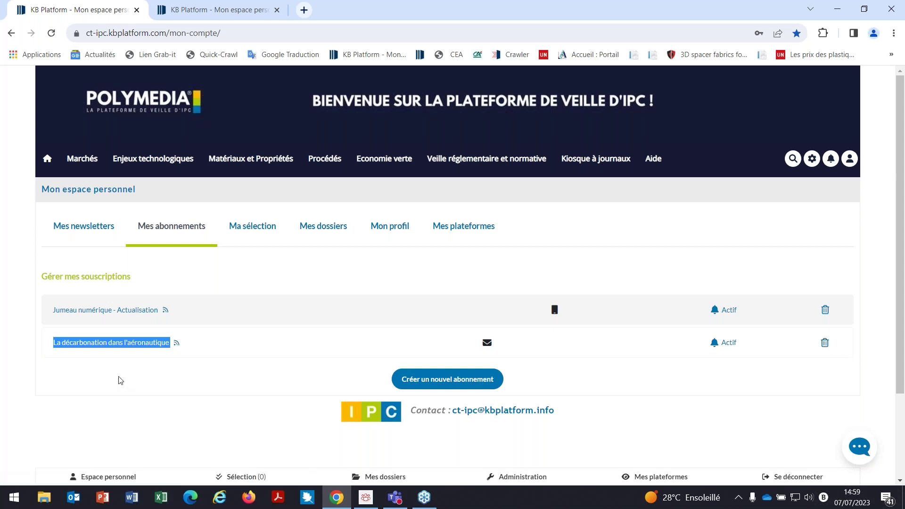
{"action": "left_click", "coordinate": [93, 353]}
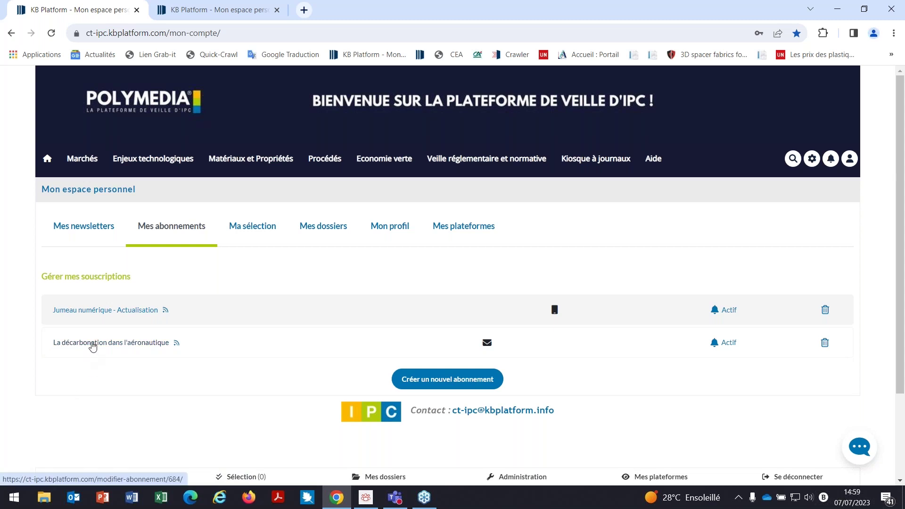
{"action": "left_click", "coordinate": [101, 348]}
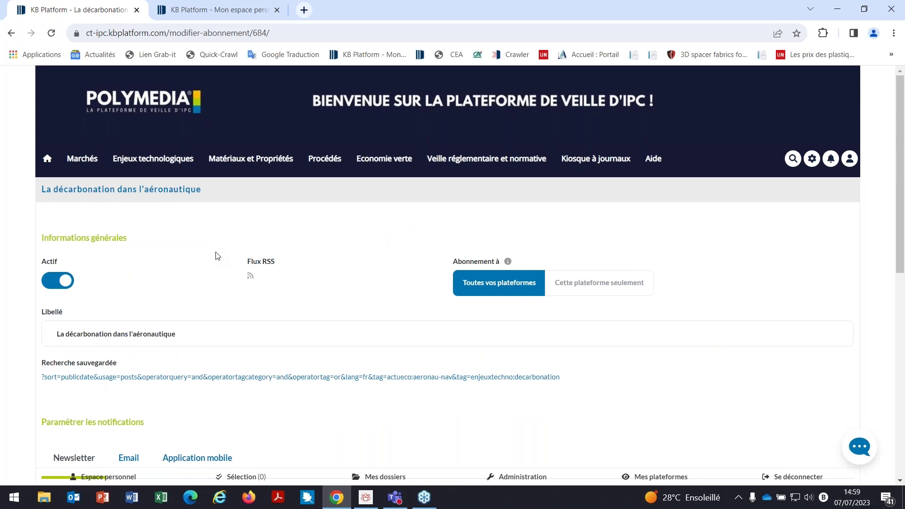
{"action": "scroll", "coordinate": [215, 251], "scroll_direction": "down", "scroll_amount": 7}
{"action": "scroll", "coordinate": [209, 267], "scroll_direction": "up", "scroll_amount": 10}
{"action": "scroll", "coordinate": [173, 250], "scroll_direction": "down", "scroll_amount": 8}
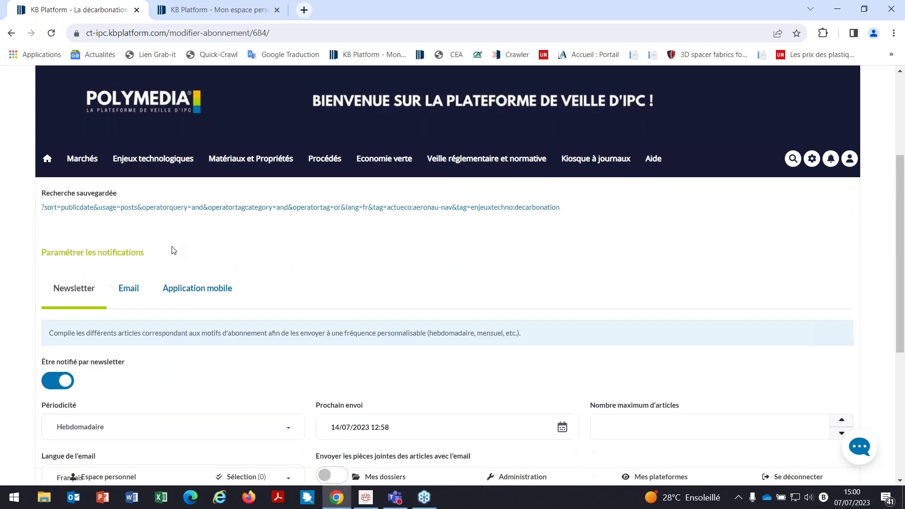
{"action": "scroll", "coordinate": [186, 271], "scroll_direction": "up", "scroll_amount": 1}
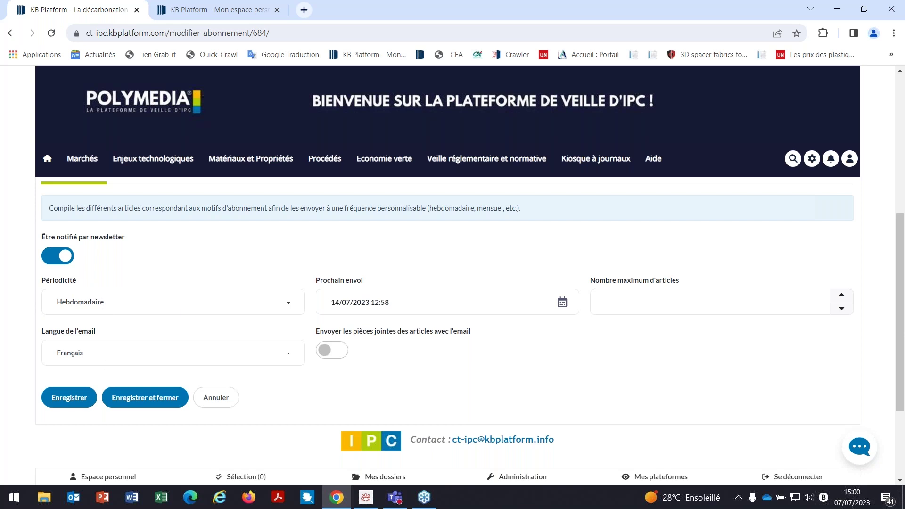
{"action": "scroll", "coordinate": [188, 330], "scroll_direction": "up", "scroll_amount": 4}
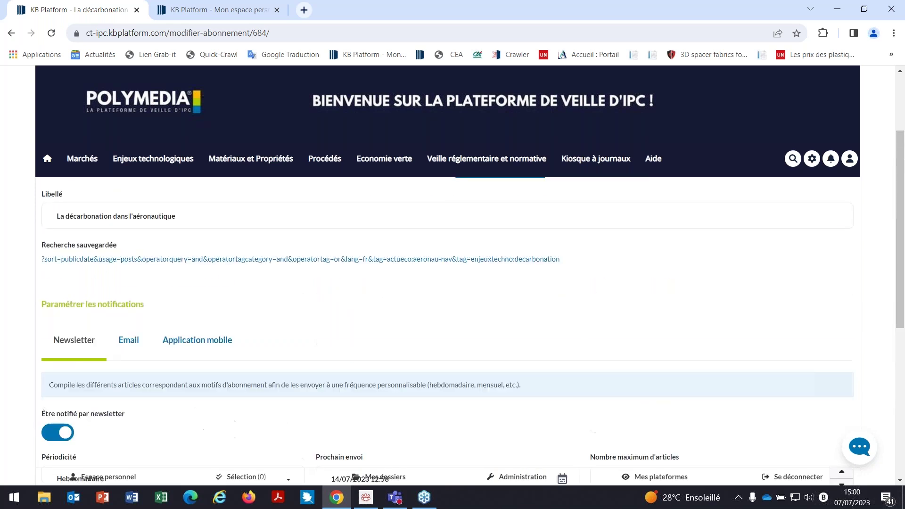
Step: Open the subscription's saved search and review its tags and operators in the advanced search form
{"action": "left_click", "coordinate": [82, 260]}
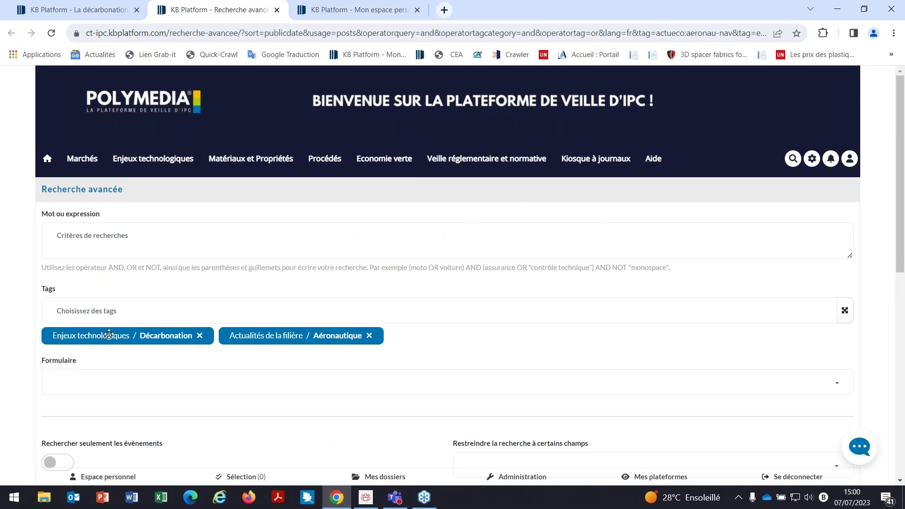
{"action": "scroll", "coordinate": [424, 317], "scroll_direction": "down", "scroll_amount": 8}
{"action": "scroll", "coordinate": [456, 334], "scroll_direction": "up", "scroll_amount": 6}
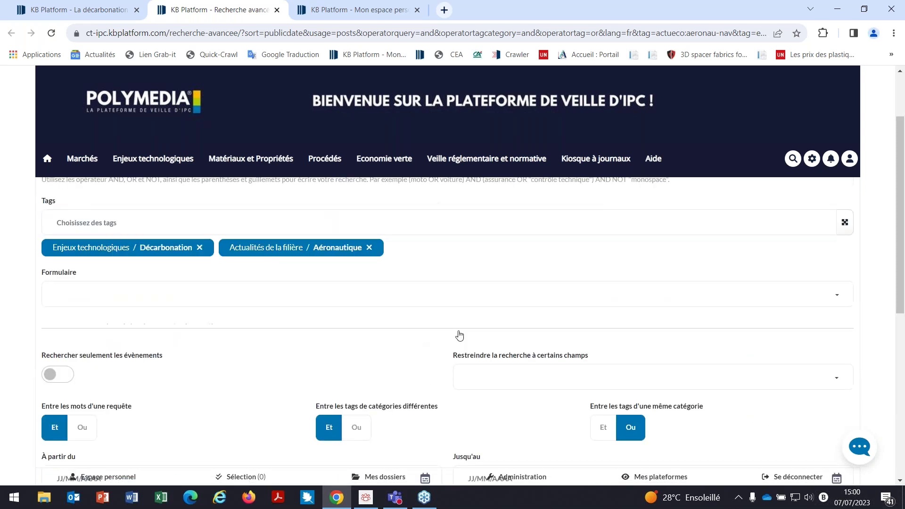
{"action": "scroll", "coordinate": [460, 335], "scroll_direction": "up", "scroll_amount": 2}
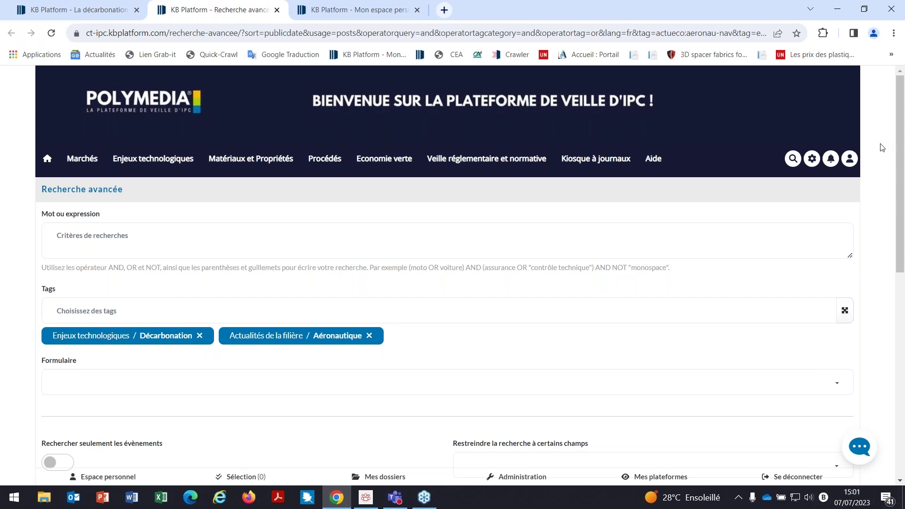
Step: Return to the subscriptions in the personal space and start creating a new subscription
{"action": "left_click", "coordinate": [851, 162]}
{"action": "left_click", "coordinate": [790, 141]}
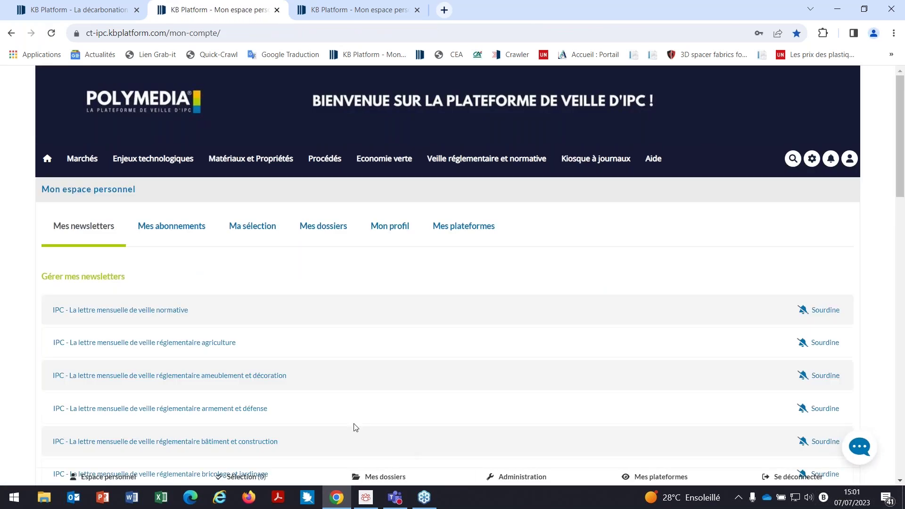
{"action": "left_click", "coordinate": [192, 231]}
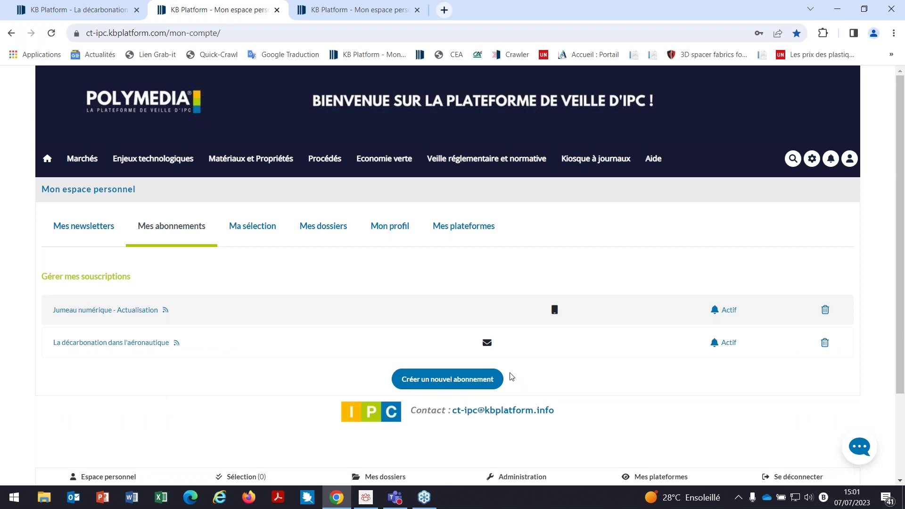
{"action": "left_click", "coordinate": [441, 386]}
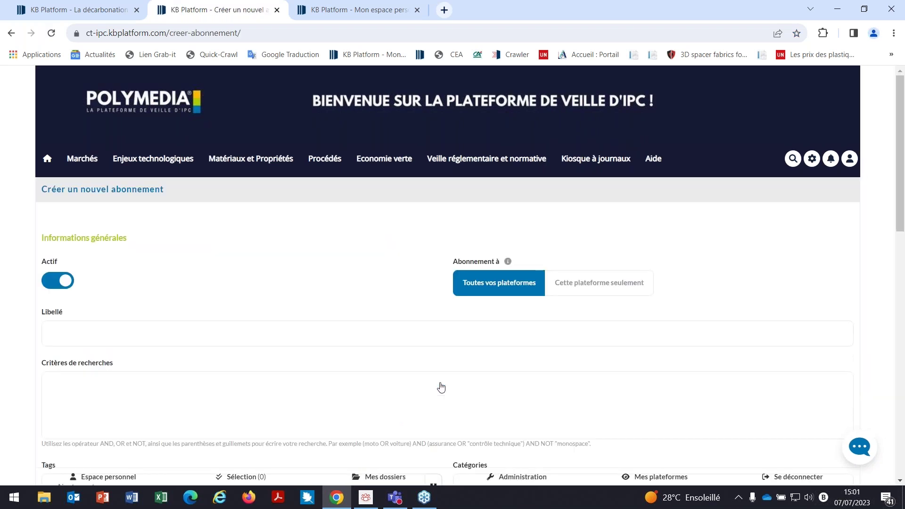
Step: Examine the general information of the new subscription form, trying the Actif switch and the Libellé field
{"action": "scroll", "coordinate": [60, 190], "scroll_direction": "down", "scroll_amount": 1}
{"action": "scroll", "coordinate": [60, 190], "scroll_direction": "up", "scroll_amount": 1}
{"action": "scroll", "coordinate": [160, 191], "scroll_direction": "down", "scroll_amount": 1}
{"action": "scroll", "coordinate": [161, 264], "scroll_direction": "up", "scroll_amount": 1}
{"action": "left_click", "coordinate": [48, 286]}
{"action": "left_click", "coordinate": [61, 284]}
{"action": "left_click", "coordinate": [79, 337]}
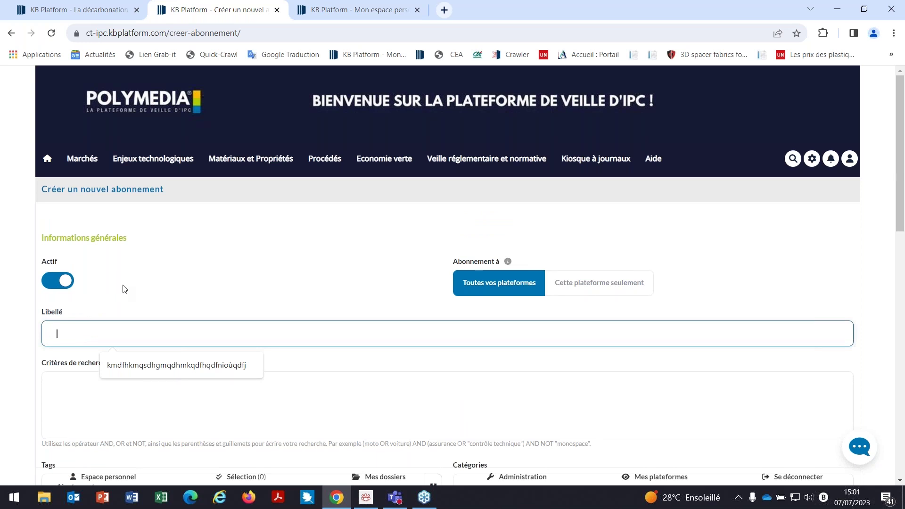
{"action": "scroll", "coordinate": [123, 285], "scroll_direction": "down", "scroll_amount": 3}
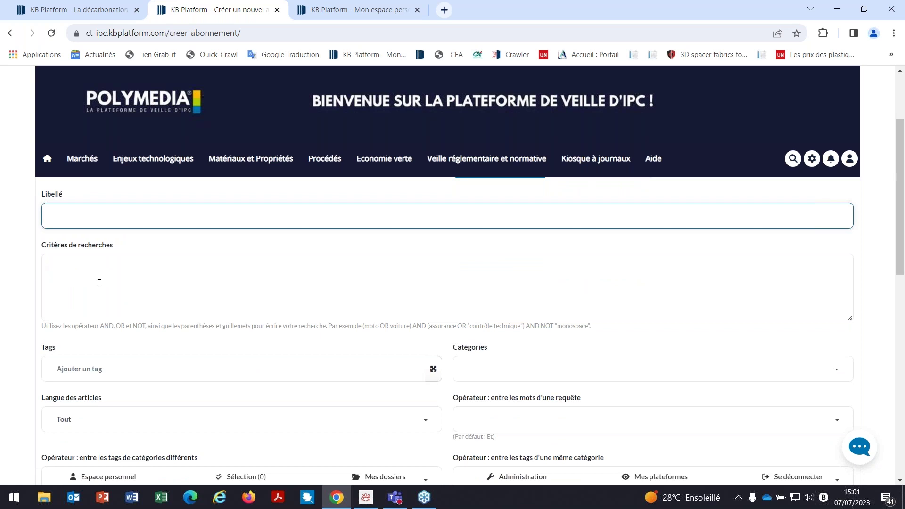
{"action": "scroll", "coordinate": [127, 255], "scroll_direction": "up", "scroll_amount": 3}
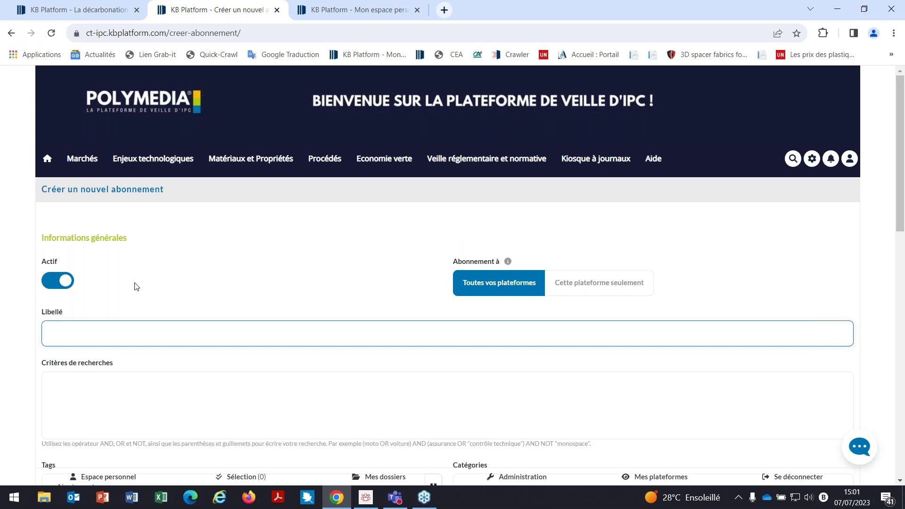
Step: Examine the search criteria and tag fields of the new subscription form
{"action": "scroll", "coordinate": [80, 295], "scroll_direction": "down", "scroll_amount": 1}
{"action": "scroll", "coordinate": [81, 295], "scroll_direction": "down", "scroll_amount": 3}
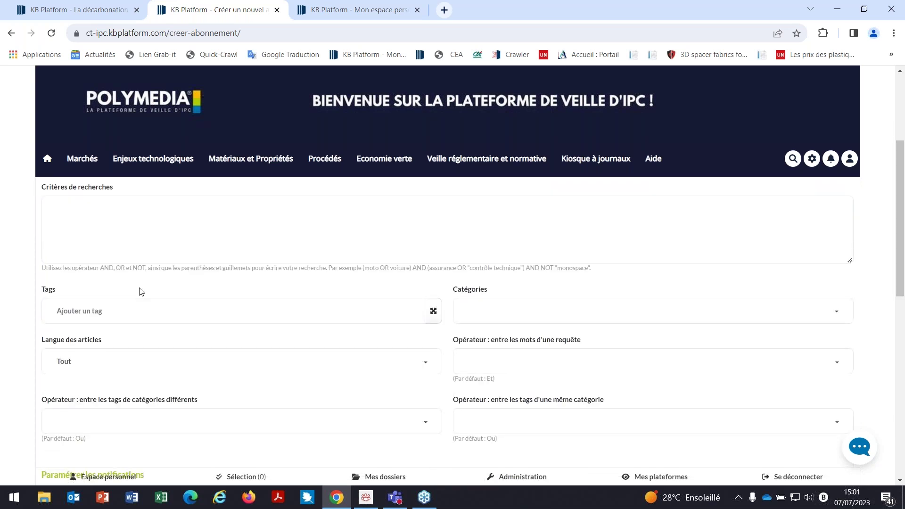
{"action": "scroll", "coordinate": [61, 300], "scroll_direction": "up", "scroll_amount": 1}
{"action": "left_click", "coordinate": [79, 273]}
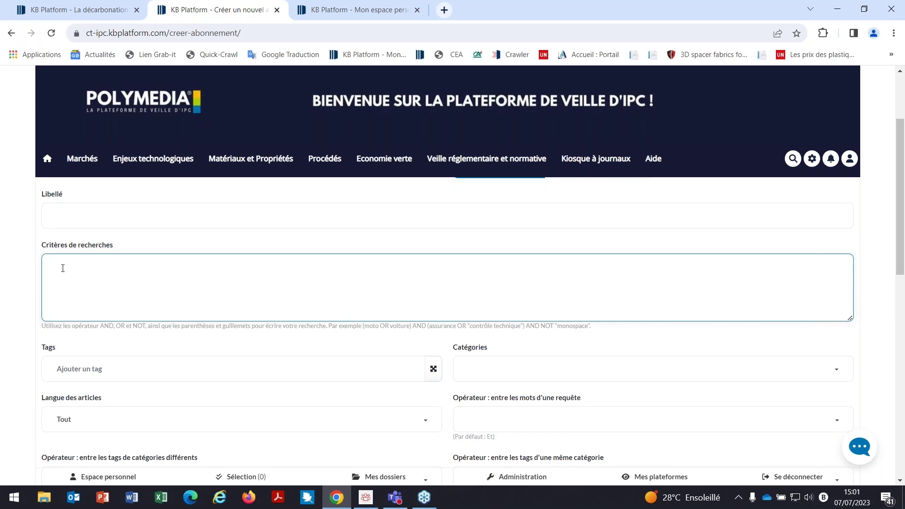
{"action": "left_click", "coordinate": [95, 369]}
{"action": "scroll", "coordinate": [94, 368], "scroll_direction": "down", "scroll_amount": 3}
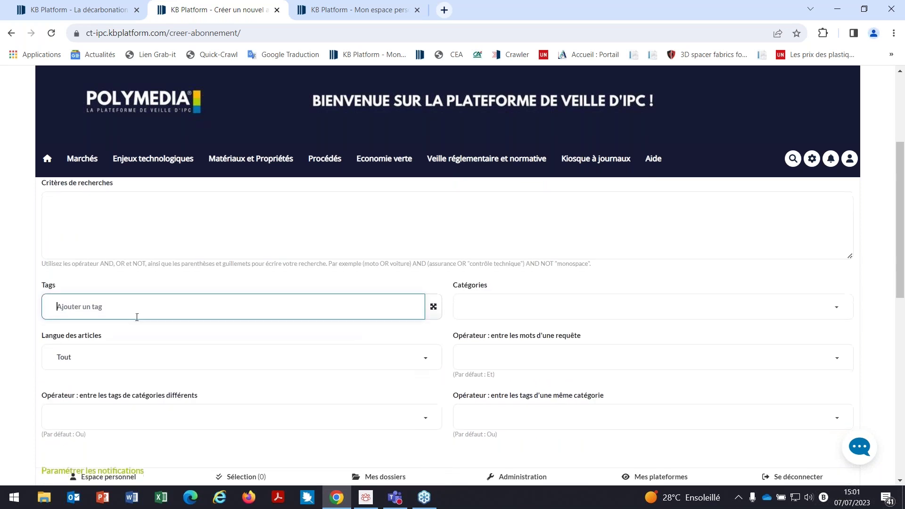
Step: Review the tag operators and the newsletter notification settings of the new subscription, including frequency, next sending date and maximum number of articles
{"action": "scroll", "coordinate": [213, 349], "scroll_direction": "down", "scroll_amount": 1}
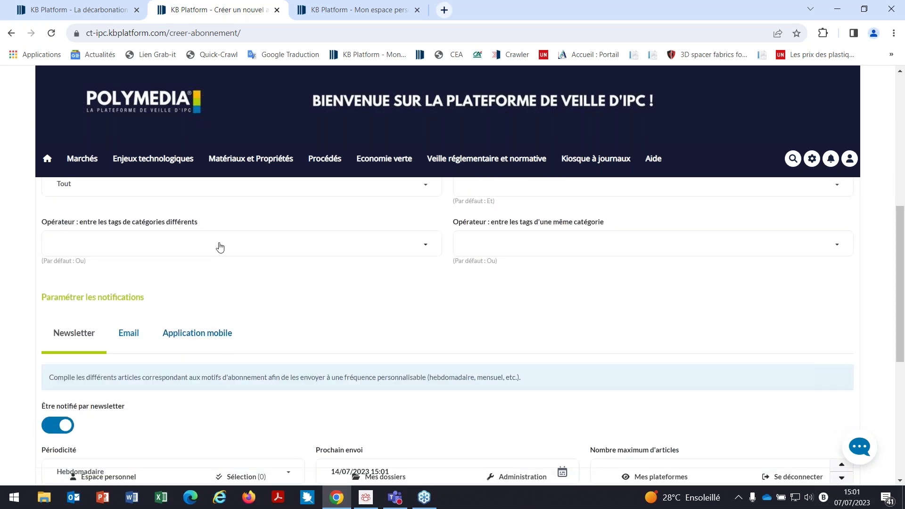
{"action": "scroll", "coordinate": [184, 274], "scroll_direction": "down", "scroll_amount": 2}
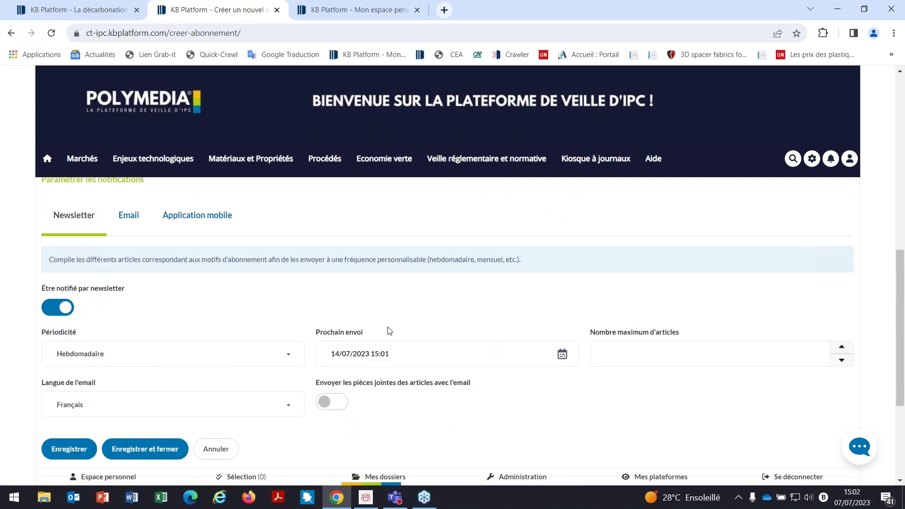
{"action": "scroll", "coordinate": [382, 330], "scroll_direction": "down", "scroll_amount": 3}
{"action": "scroll", "coordinate": [368, 359], "scroll_direction": "up", "scroll_amount": 10}
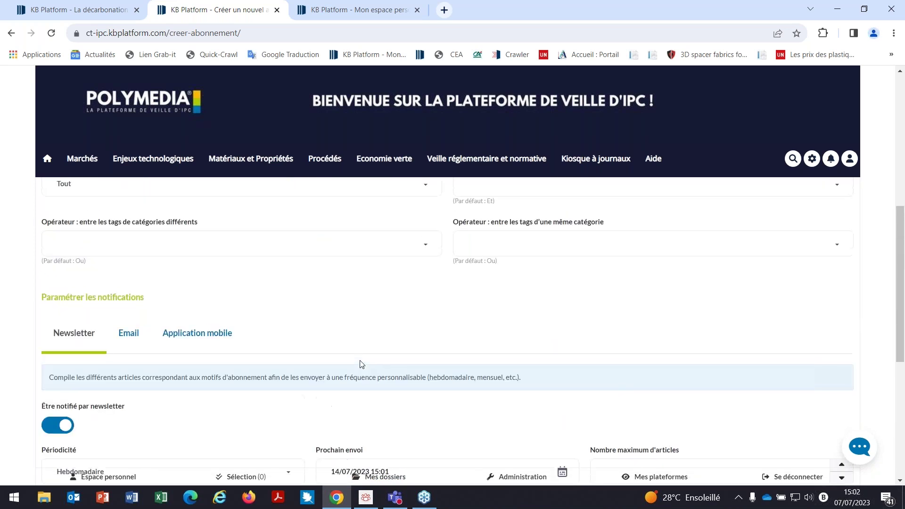